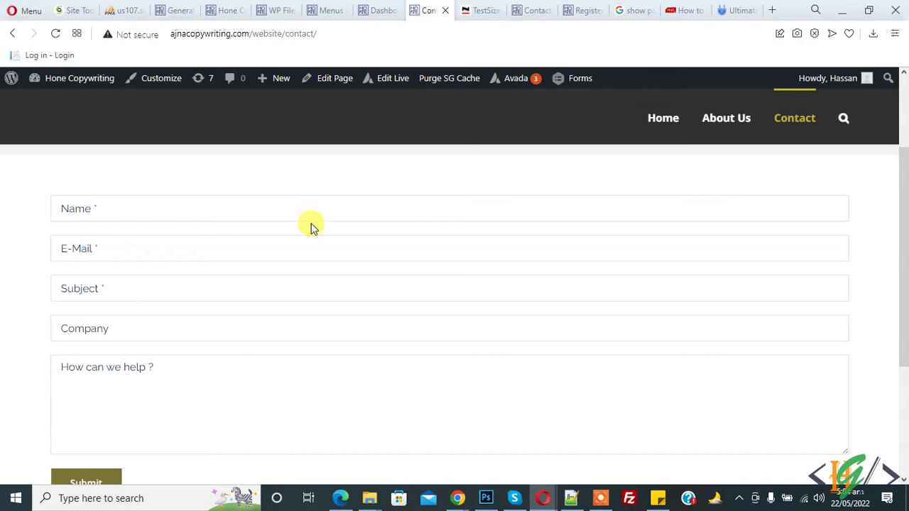
Go to the WordPress dashboard's add-plugins page and search for "Ultimate Addons for Contact Form 7"
click(375, 10)
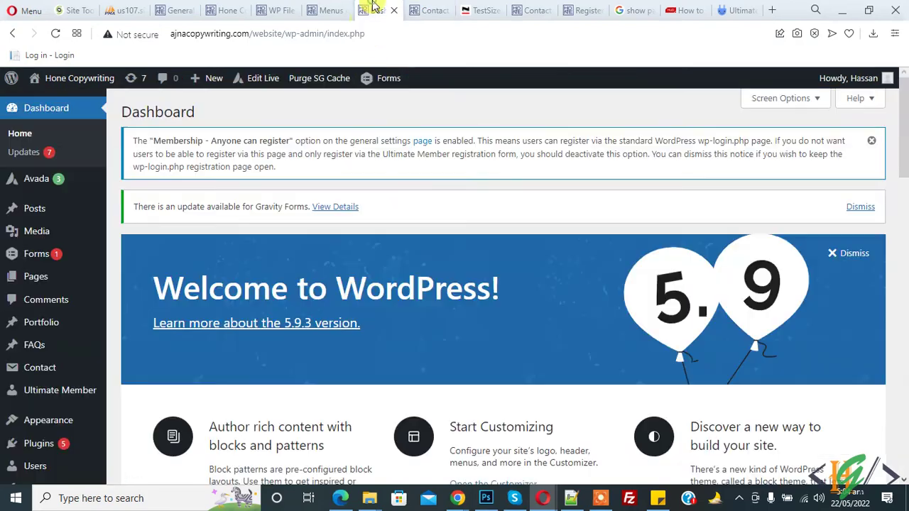
scroll(227, 270, down, 2)
mouse_move(20, 313)
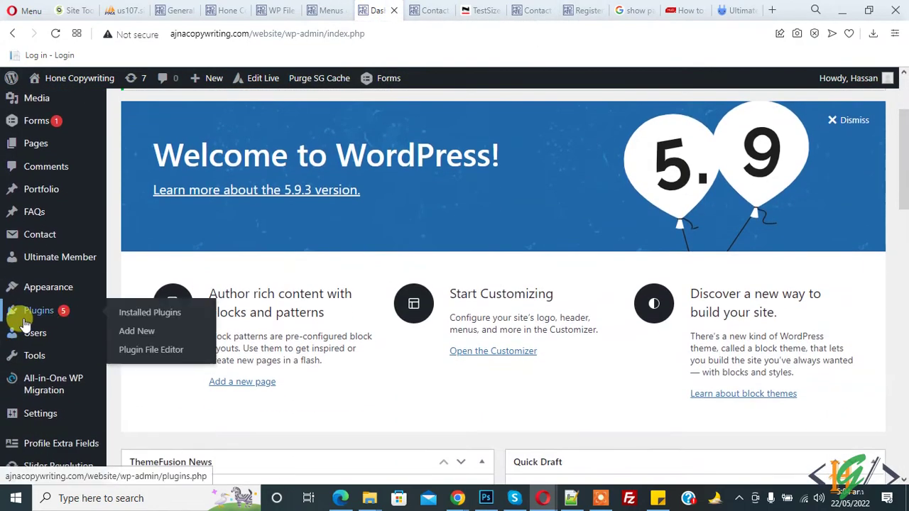
click(132, 333)
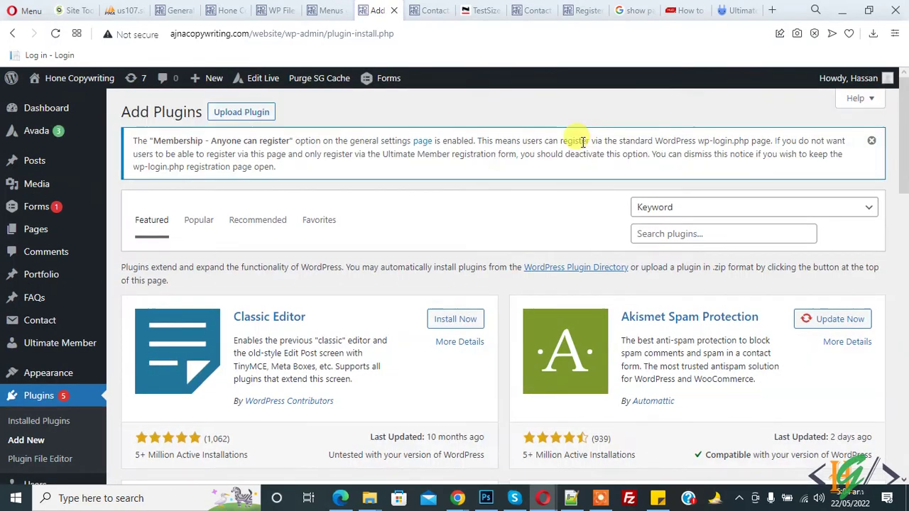
click(678, 233)
text(Ultimate Addons for Contact Form 7)
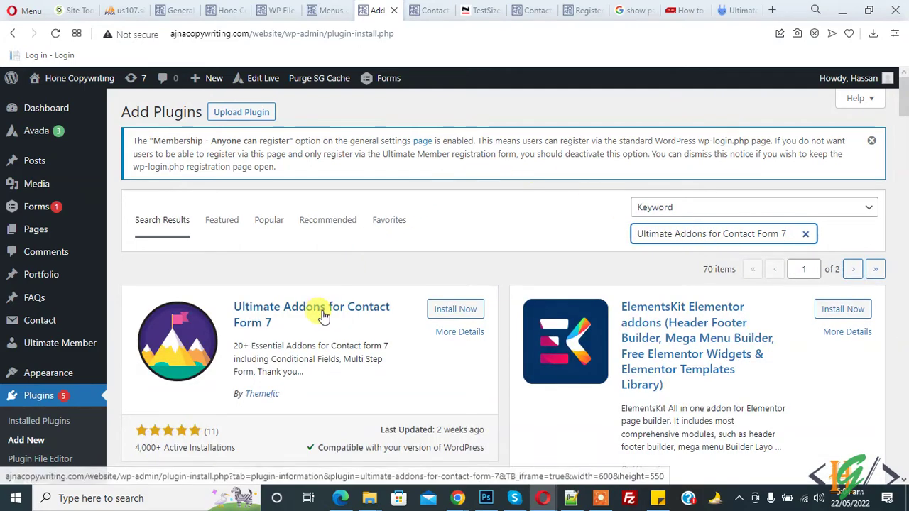
Install and activate the Ultimate Addons for Contact Form 7 plugin by Themefic
click(448, 310)
scroll(499, 221, down, 1)
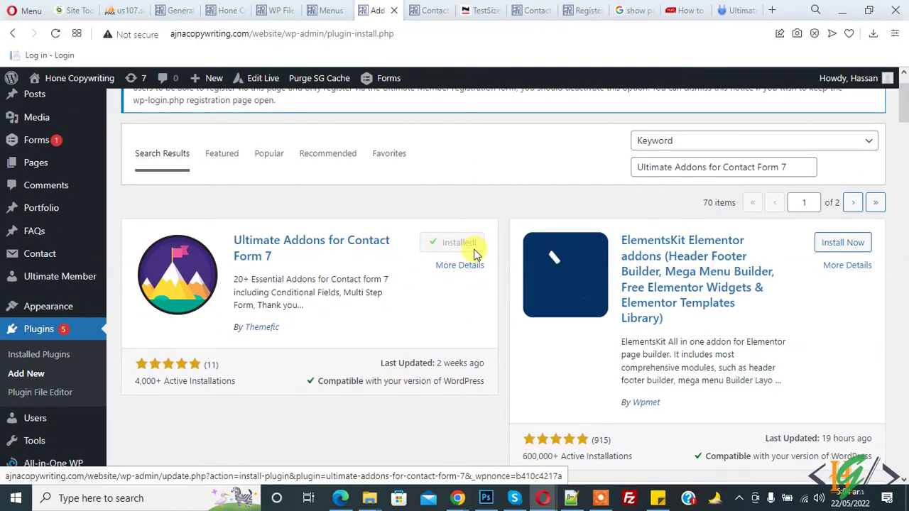
click(466, 246)
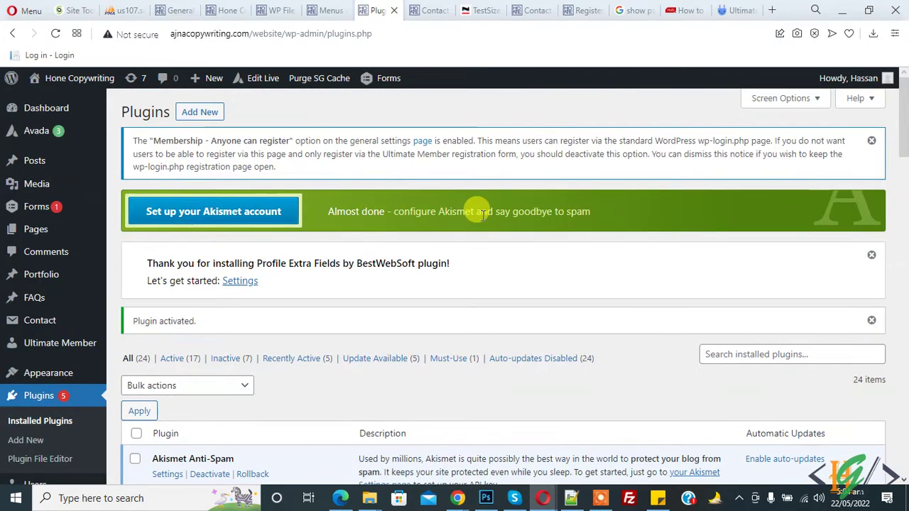
Enable the Column or Grid addon in the Ultimate Addons settings of Contact Form 7 and save the changes
scroll(462, 213, down, 2)
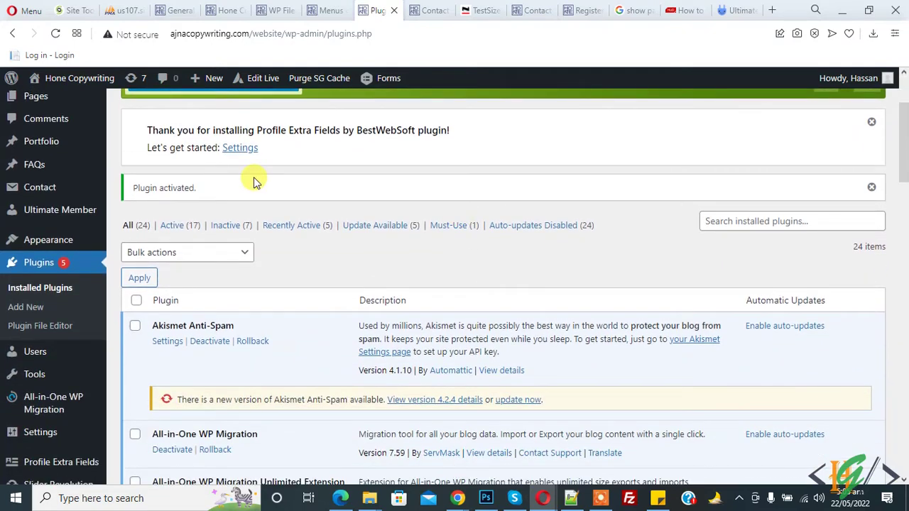
mouse_move(35, 172)
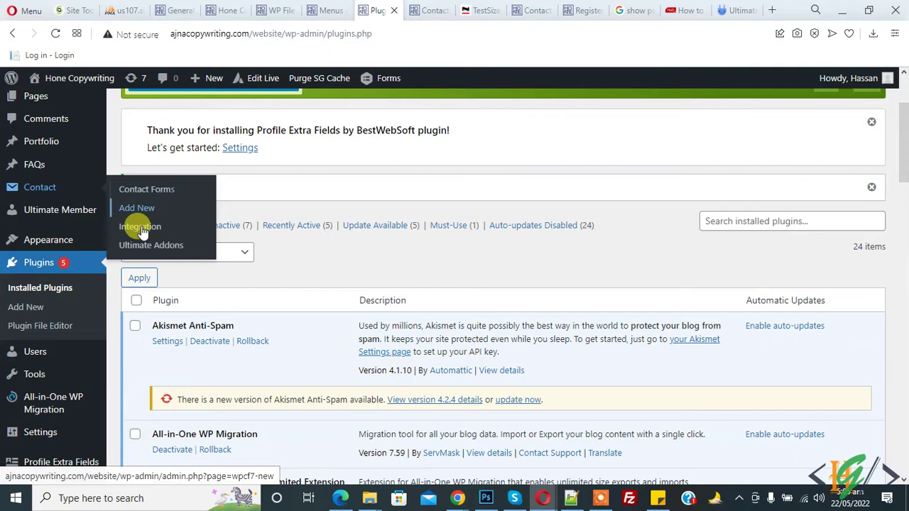
click(145, 248)
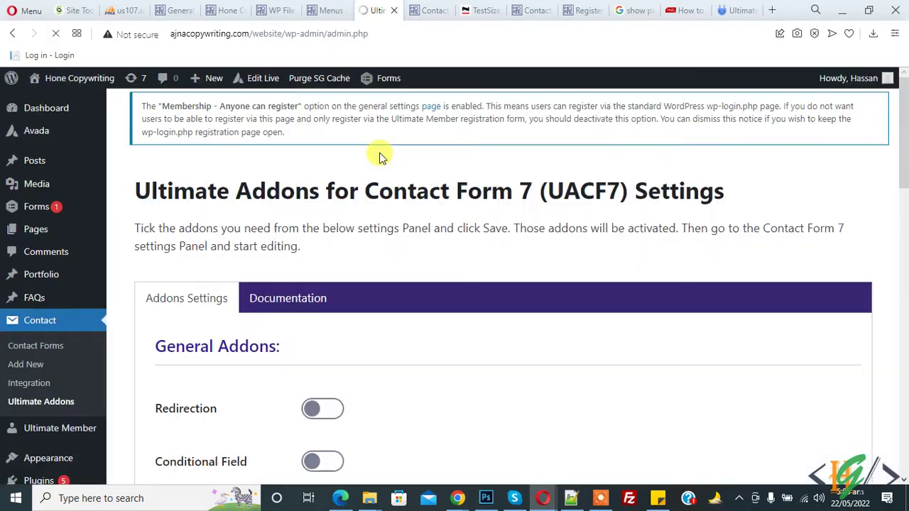
scroll(380, 155, down, 2)
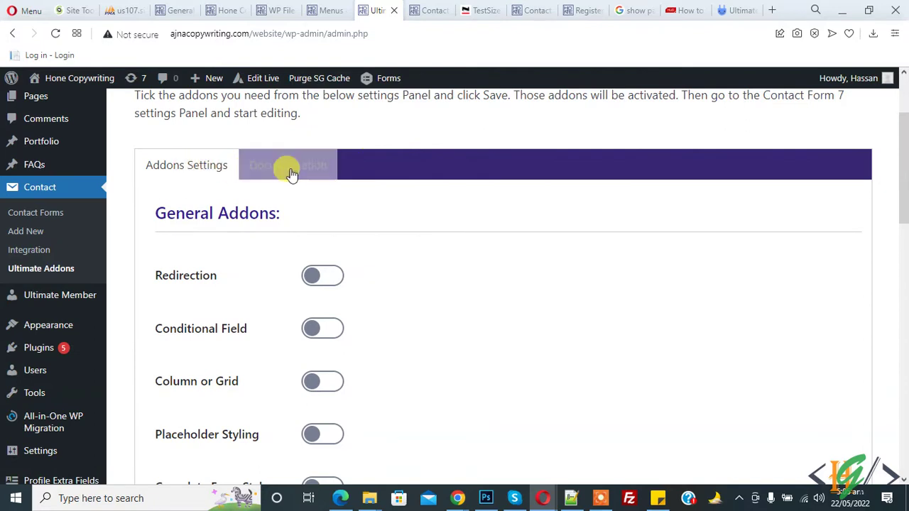
scroll(355, 173, down, 1)
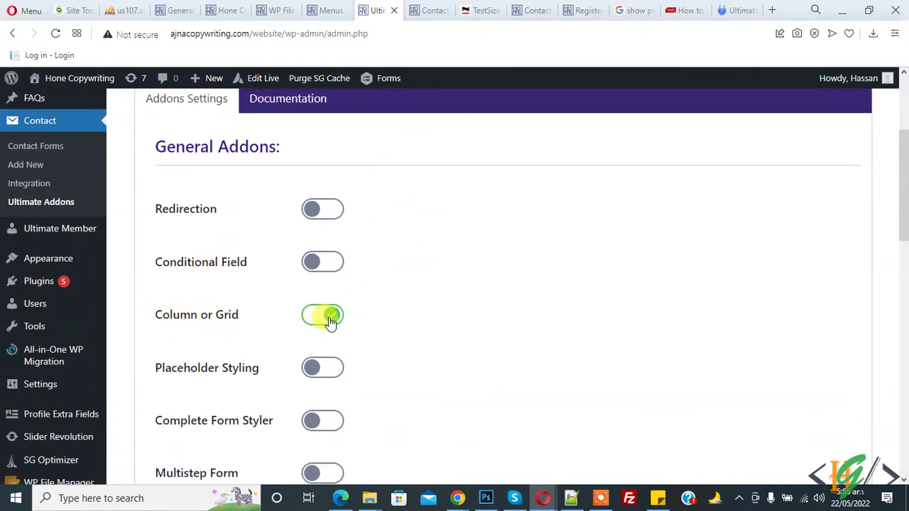
scroll(513, 274, down, 10)
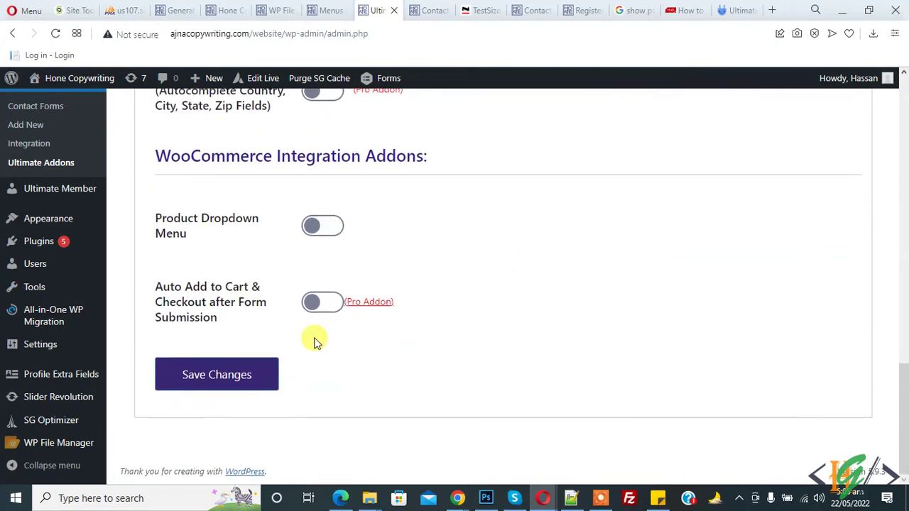
click(229, 373)
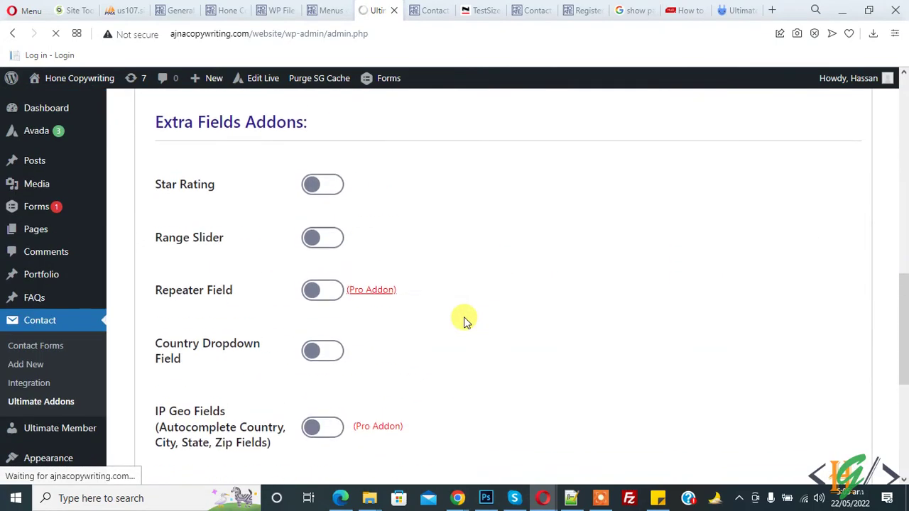
scroll(464, 319, up, 5)
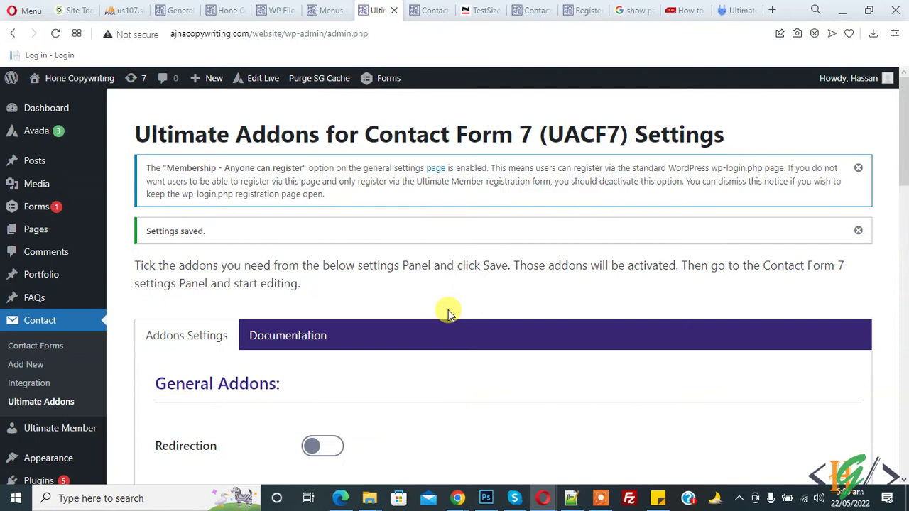
Open the "columns form" contact form for editing and bring its form template into view
scroll(448, 309, down, 2)
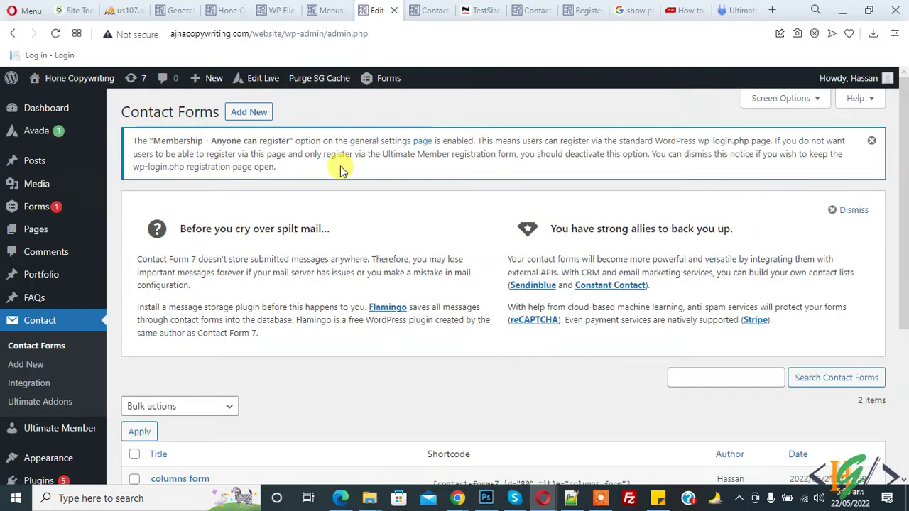
scroll(340, 169, down, 2)
scroll(340, 170, down, 2)
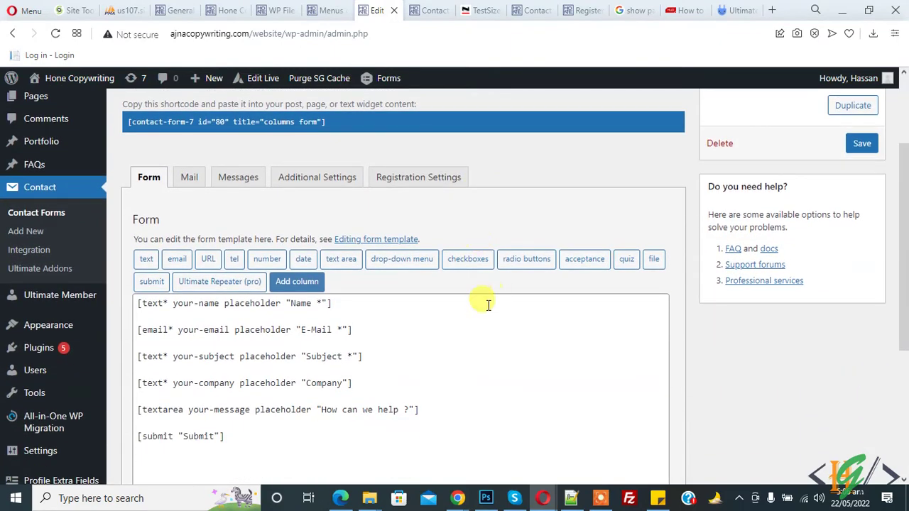
scroll(459, 306, down, 1)
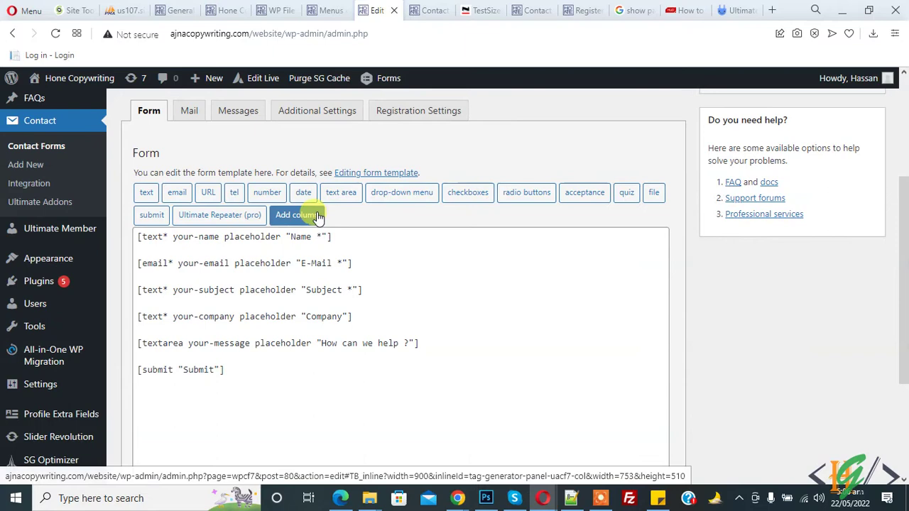
Review the Add column layouts and insert the 2 Column tag at the start of the form template
click(295, 221)
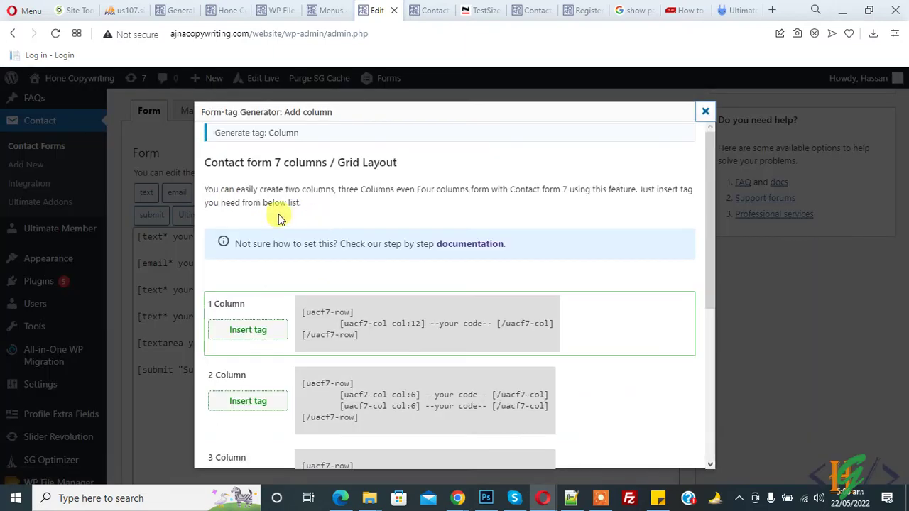
drag(204, 162, 398, 163)
click(368, 191)
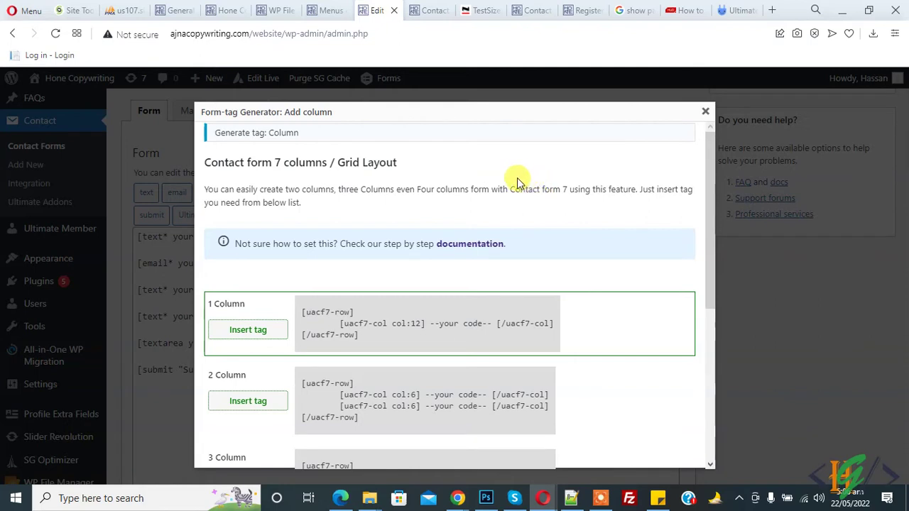
scroll(517, 181, down, 1)
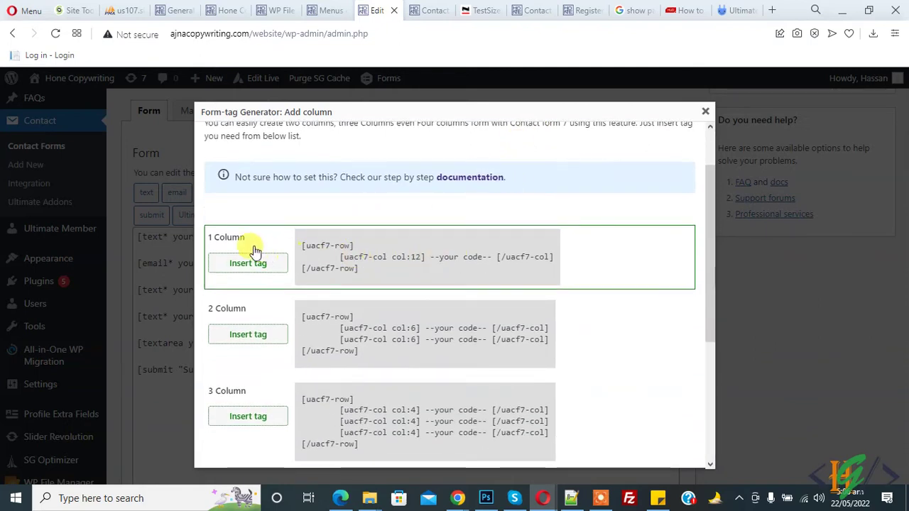
scroll(419, 270, down, 2)
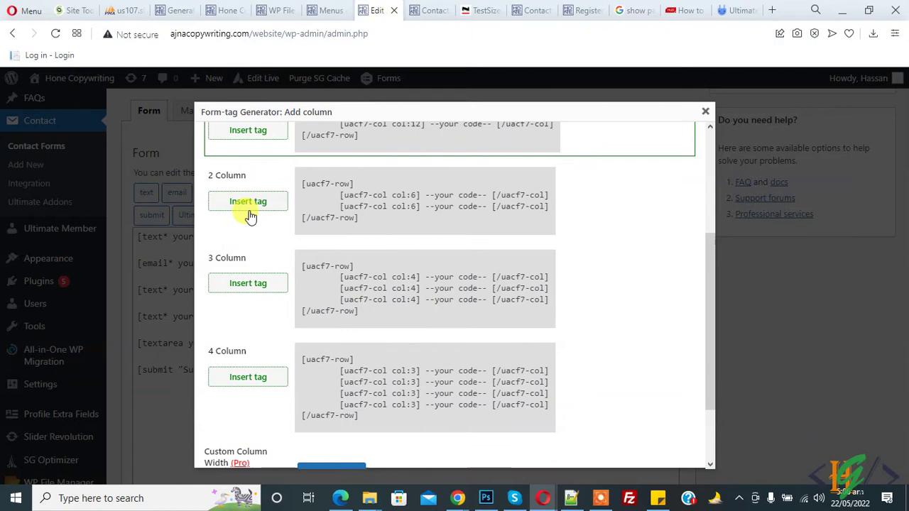
scroll(348, 361, down, 1)
scroll(398, 341, down, 1)
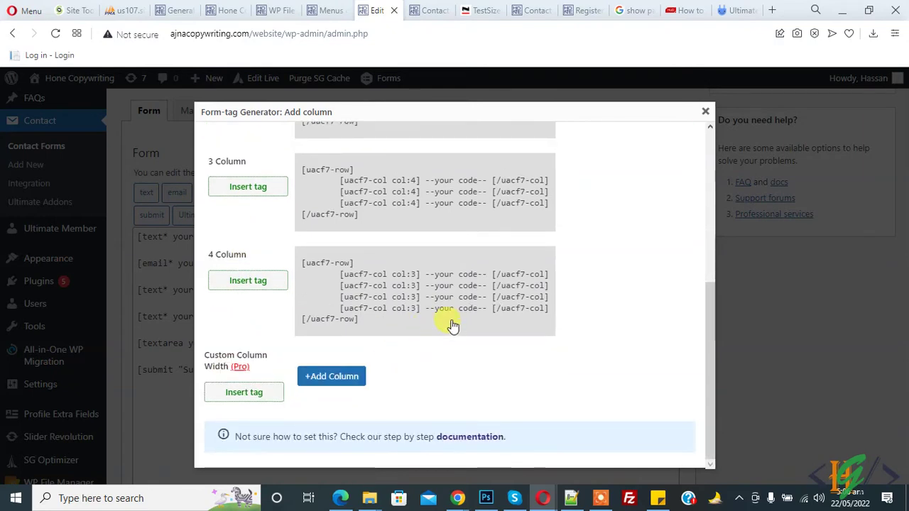
scroll(433, 320, up, 3)
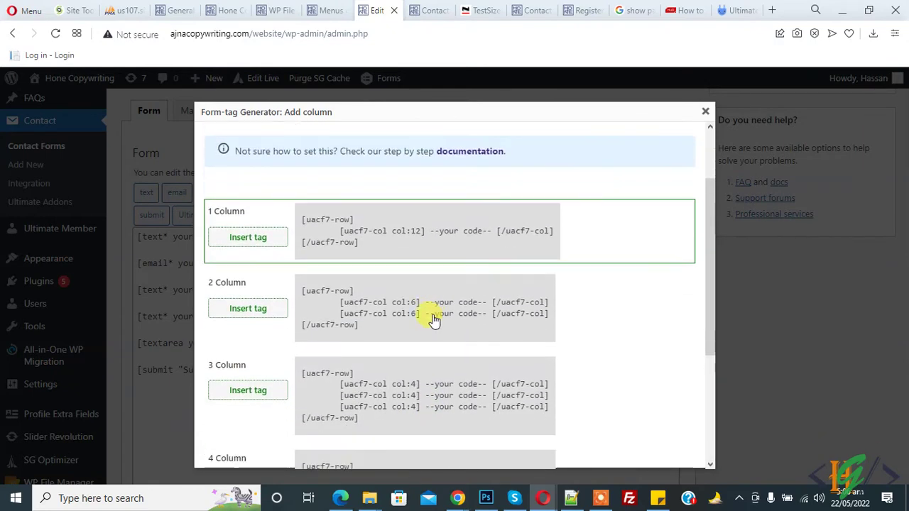
drag(297, 291, 370, 320)
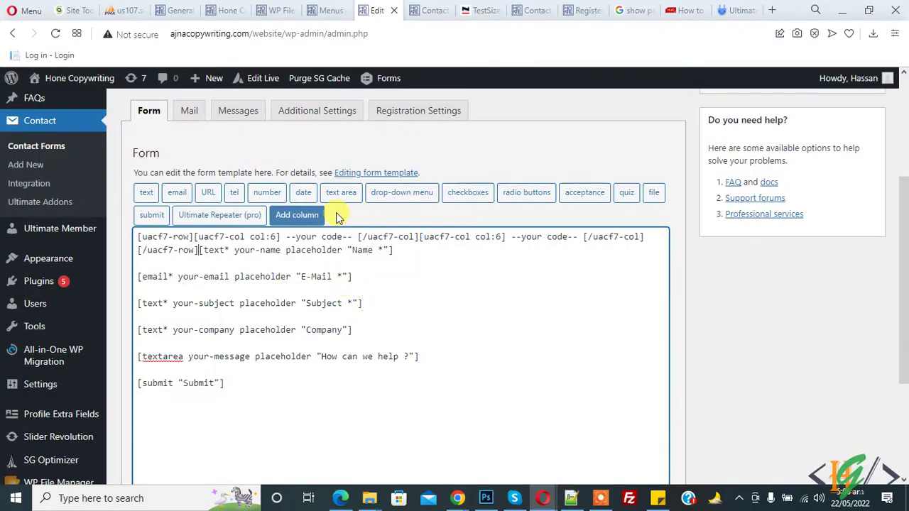
Separate the two-column code from the name field with blank lines and break its column and row tags onto separate lines
key(Return)
key(Return)
key(Return)
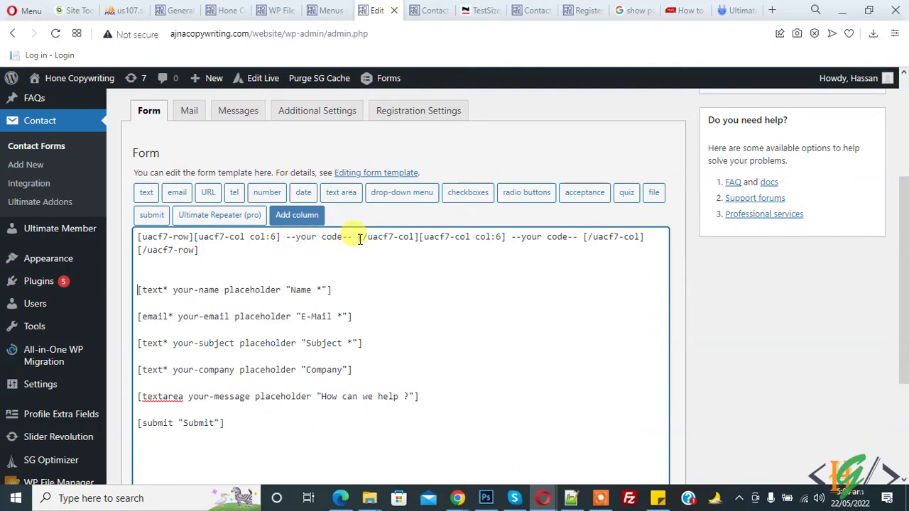
key(Return)
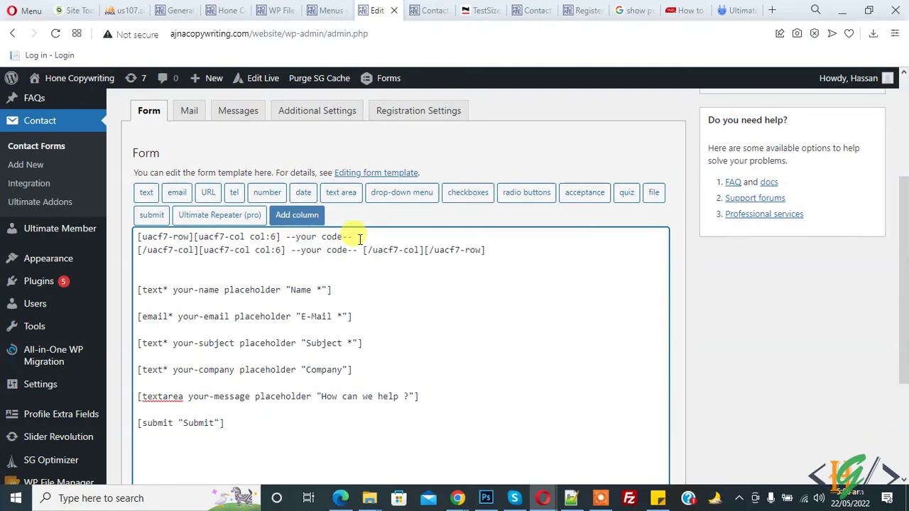
click(198, 249)
key(Return)
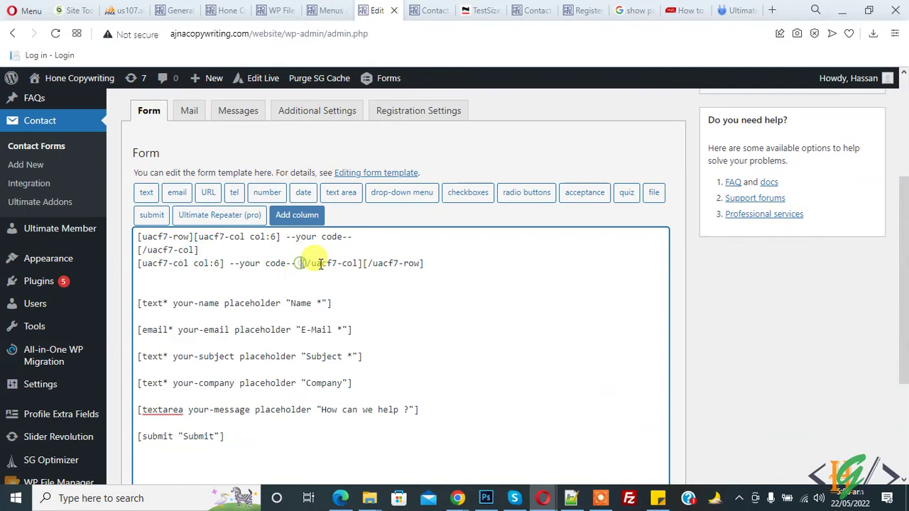
click(364, 264)
key(Return)
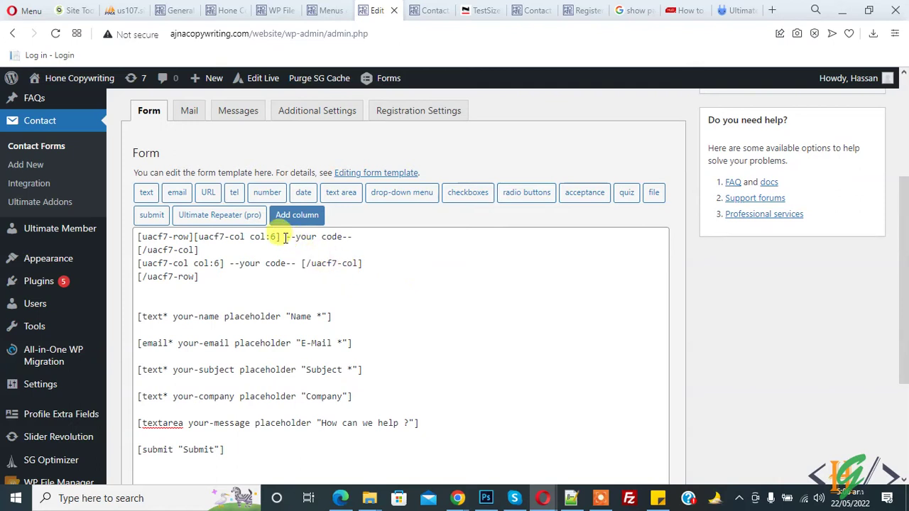
Move the your-name text field tag into the first column, replacing its "--your code--" placeholder
drag(284, 237, 353, 240)
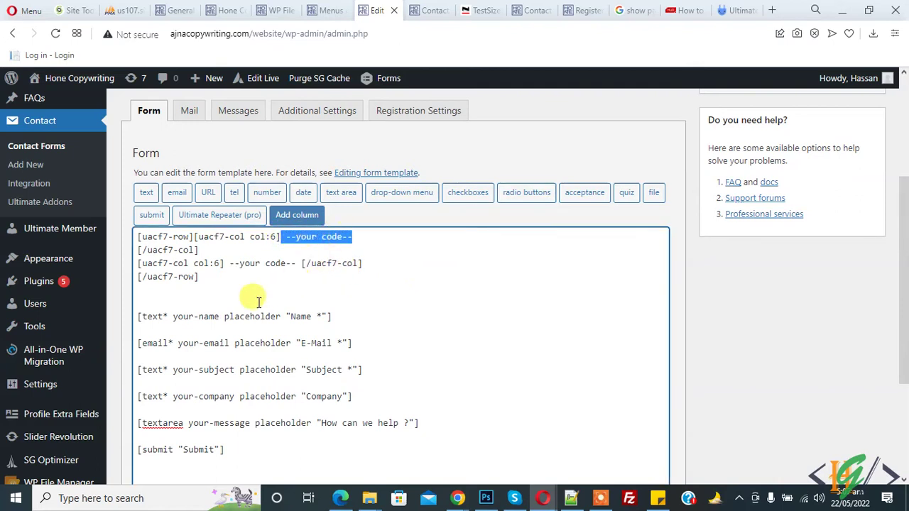
click(140, 317)
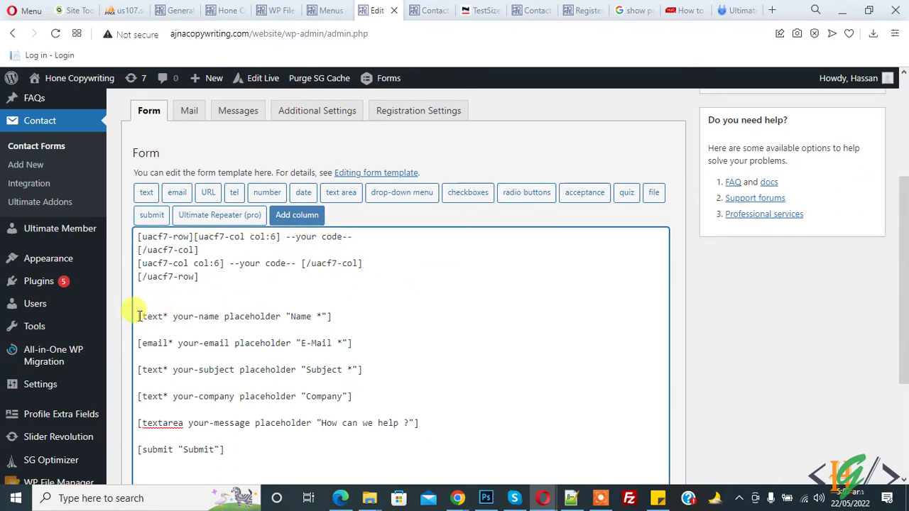
drag(140, 316, 342, 323)
key(ctrl+x)
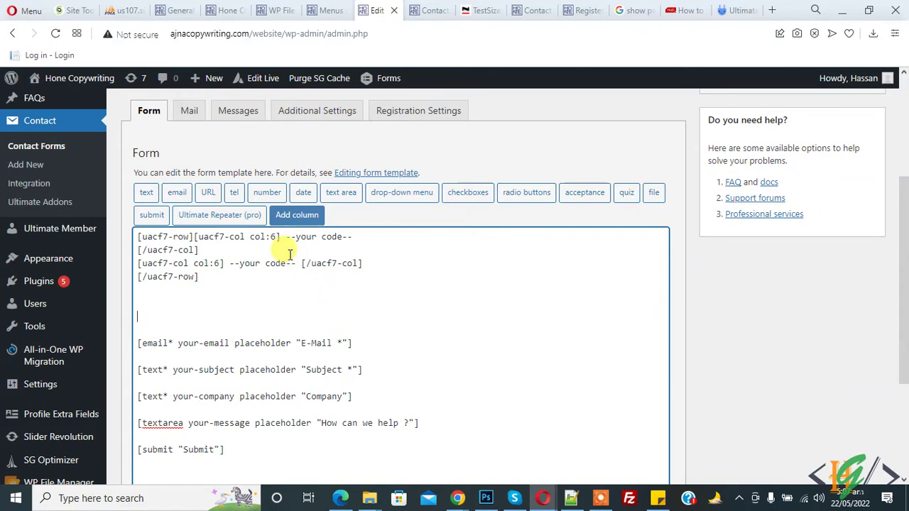
drag(283, 237, 359, 237)
key(ctrl+v)
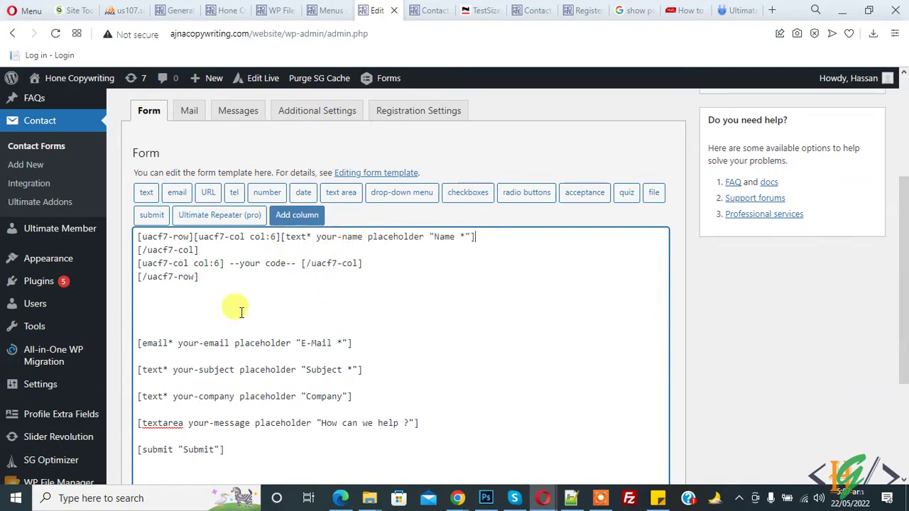
Move the your-email field tag into the second column, replacing its "--your code--" placeholder
drag(137, 343, 355, 345)
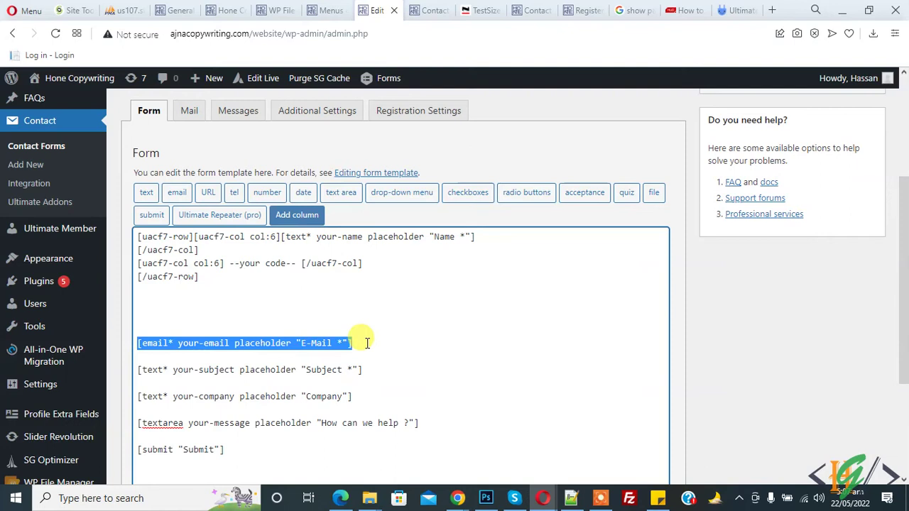
key(ctrl+x)
drag(229, 262, 290, 266)
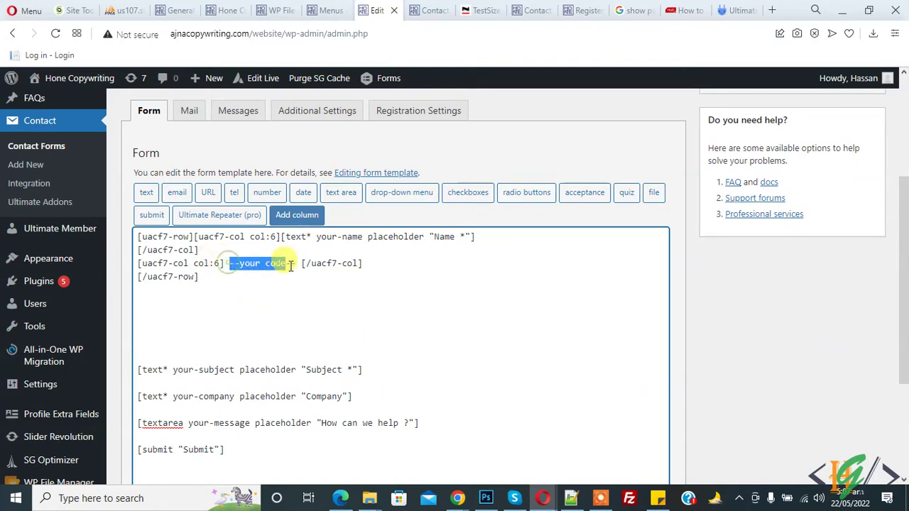
key(ctrl+v)
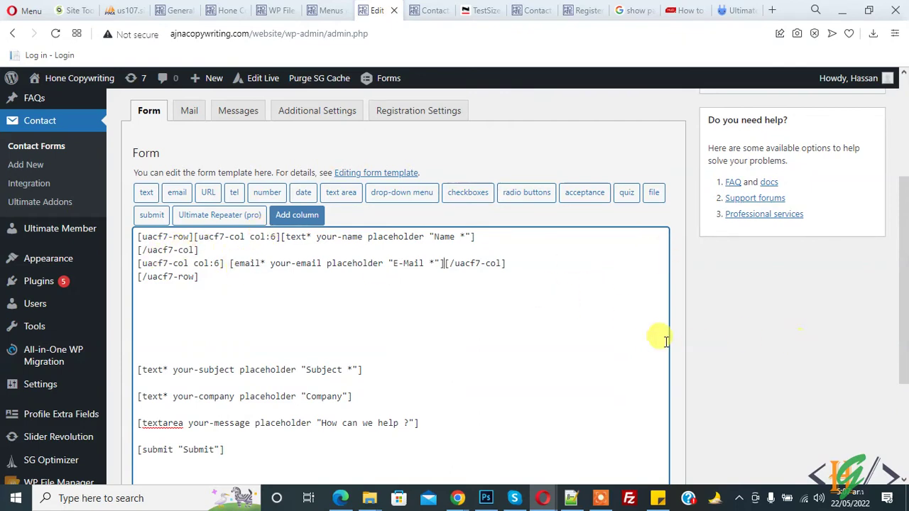
Save the columns form and check the Name and E-Mail fields' layout on the contact page
scroll(724, 346, up, 2)
click(861, 210)
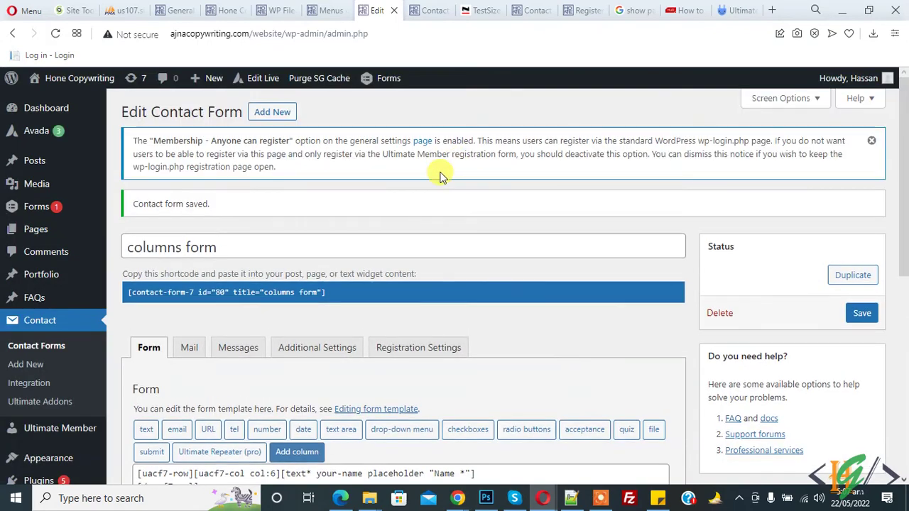
click(429, 9)
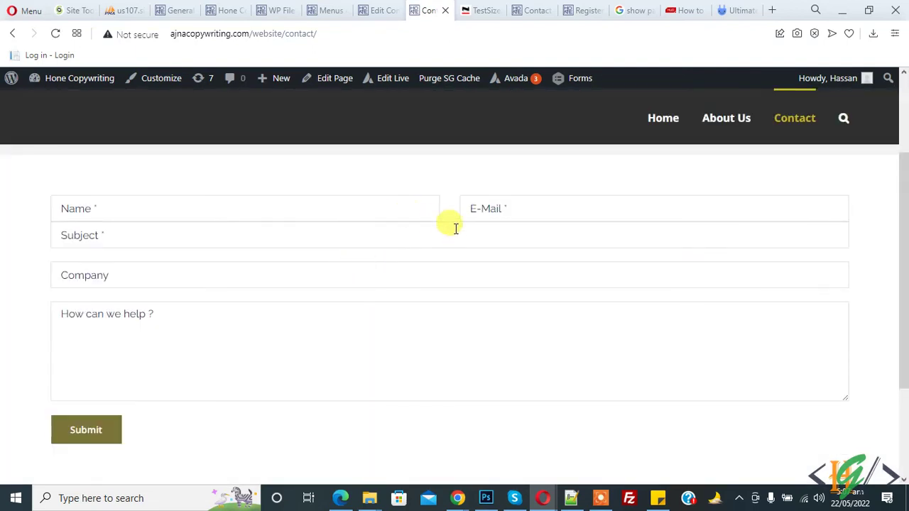
scroll(404, 263, up, 1)
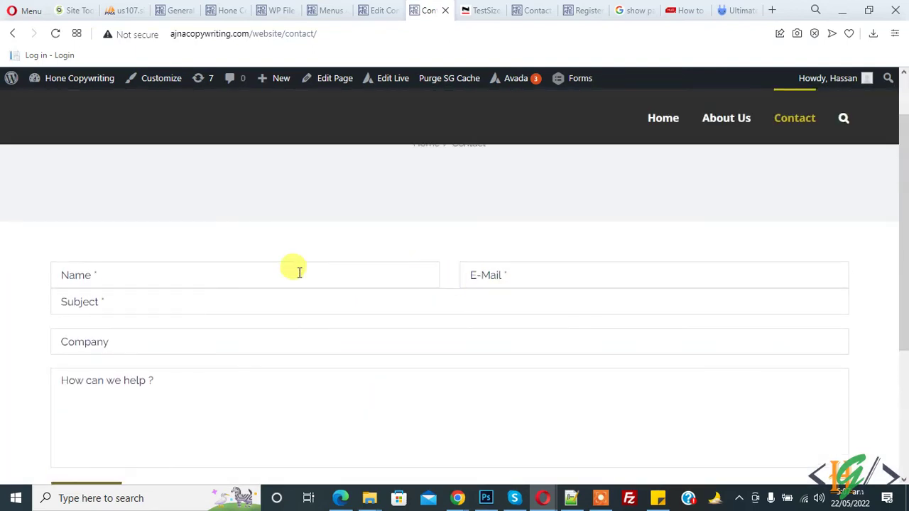
click(404, 270)
click(556, 265)
click(373, 256)
Return to the columns form editor, review the column layouts and insert the 1 Column tag at the start of the template
click(382, 9)
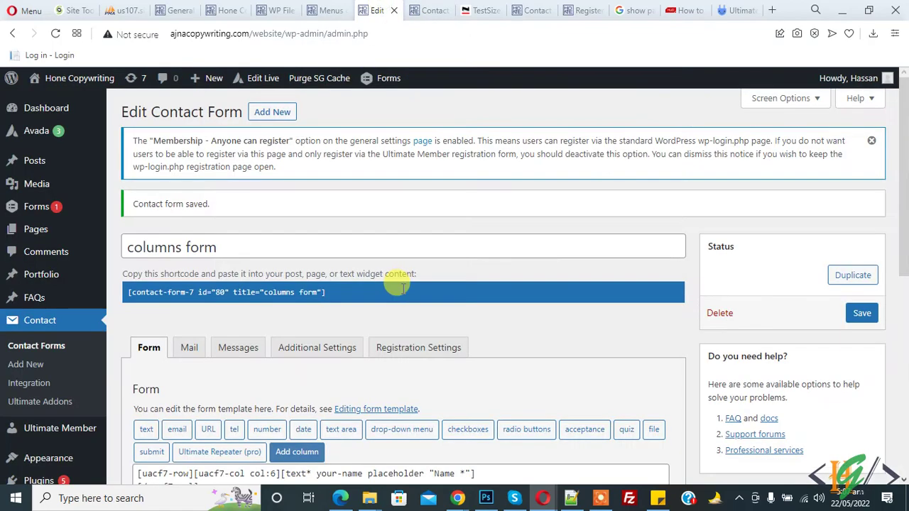
scroll(396, 260, down, 5)
scroll(288, 256, up, 1)
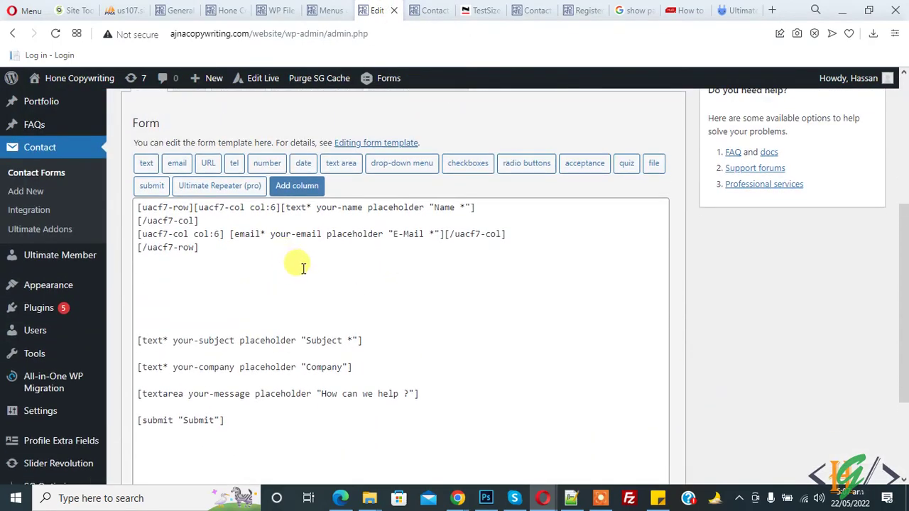
scroll(315, 274, down, 2)
scroll(315, 274, up, 2)
scroll(315, 275, up, 1)
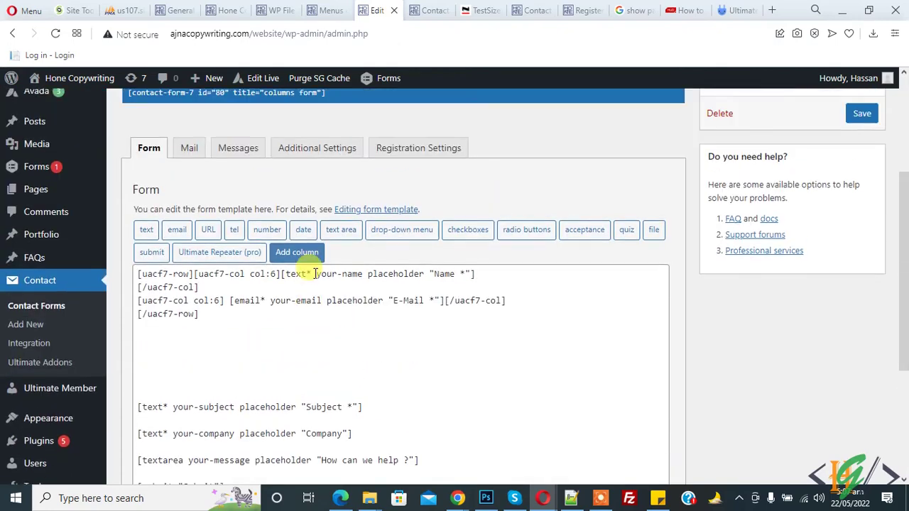
click(298, 252)
scroll(396, 238, down, 1)
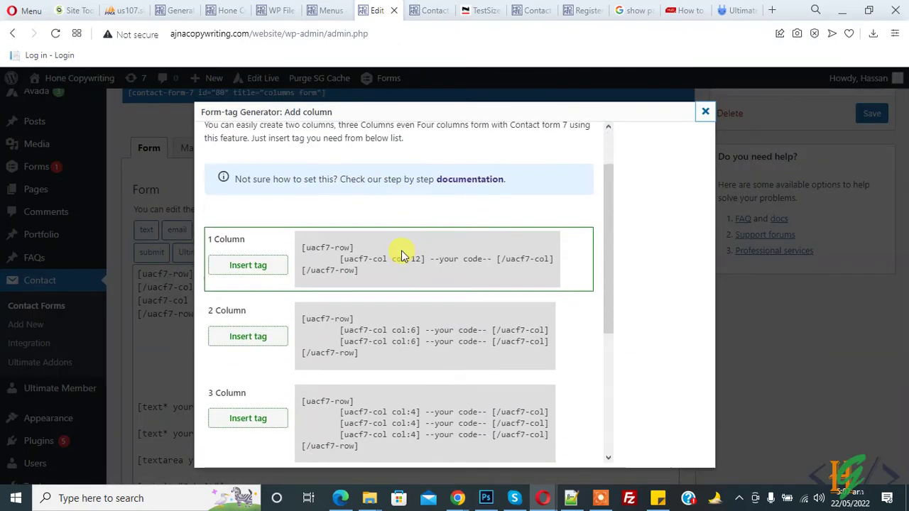
scroll(238, 284, down, 1)
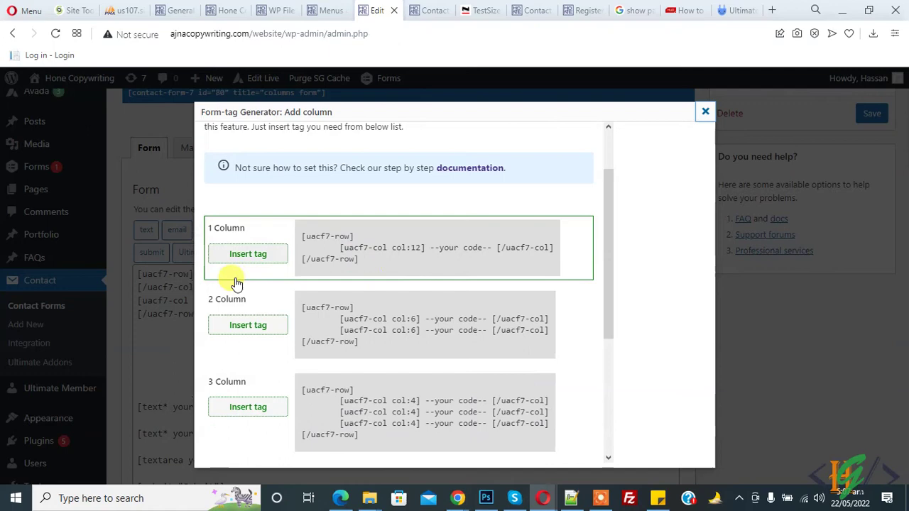
scroll(288, 401, down, 1)
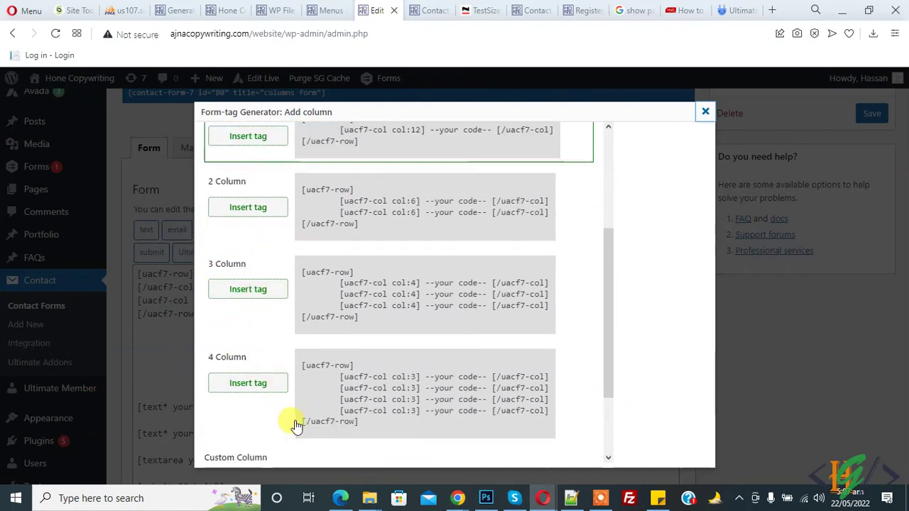
scroll(294, 398, up, 3)
drag(302, 312, 372, 341)
scroll(424, 325, down, 2)
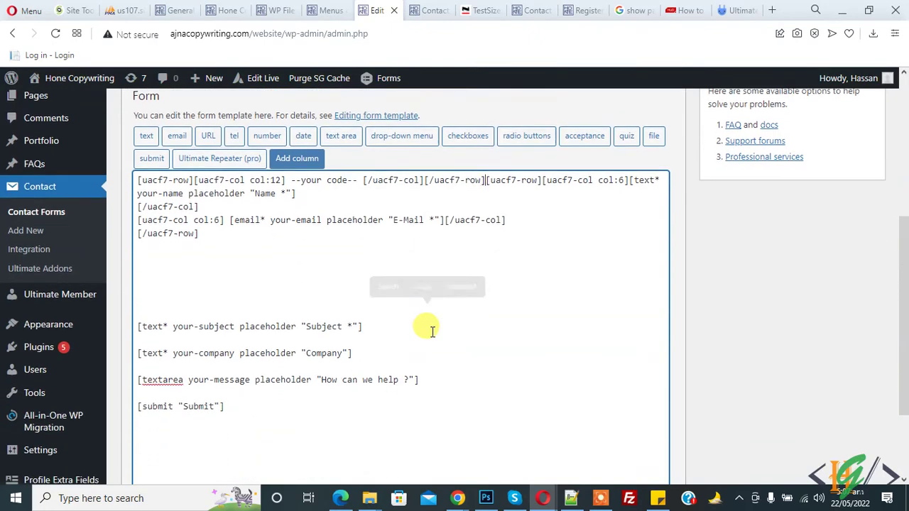
Move the one-column code from the start of the template to below the two-column row, separated by a blank line
click(487, 140)
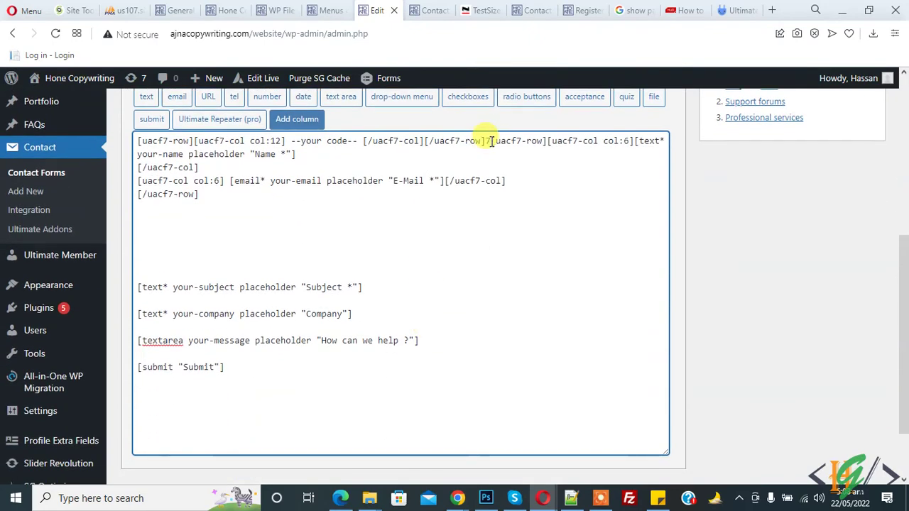
drag(489, 141, 114, 146)
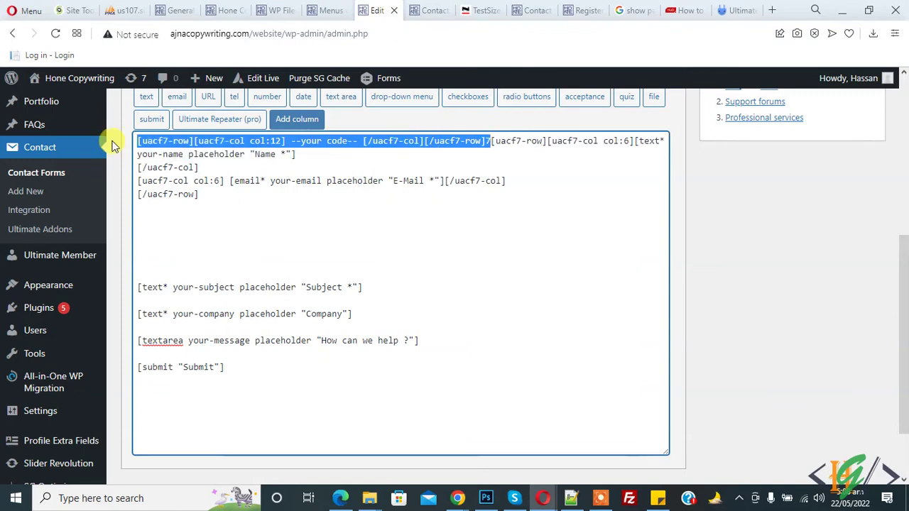
key(BackSpace)
click(235, 183)
key(Return)
key(Return)
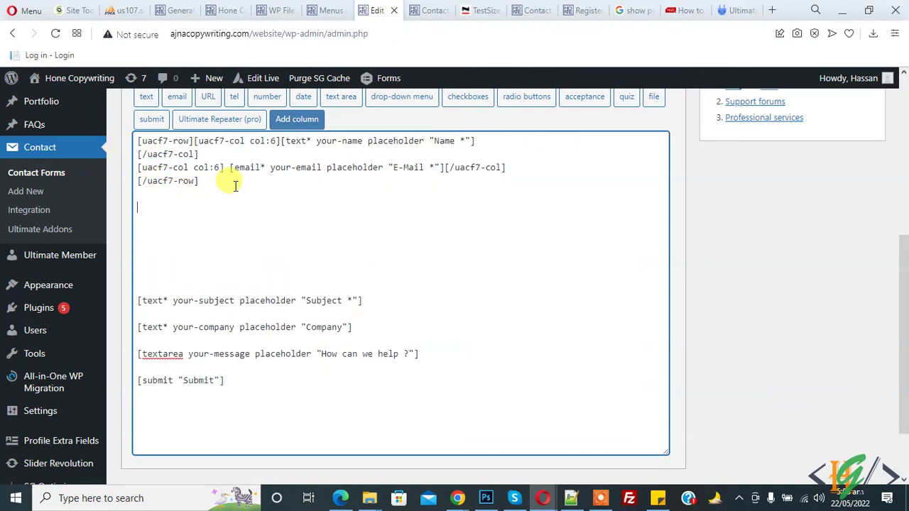
key(ctrl+v)
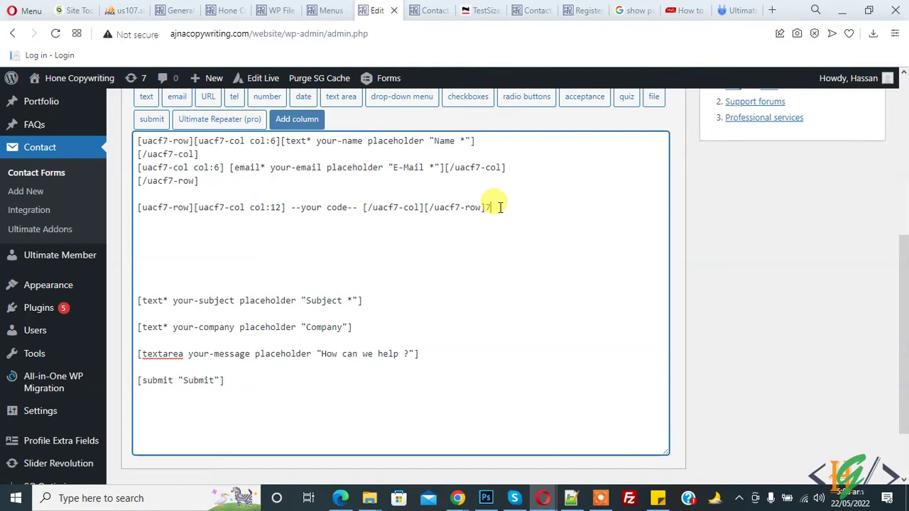
Move the your-subject field tag into the single column, replacing its "--your code--" placeholder, and save the form
drag(138, 300, 367, 301)
key(ctrl+x)
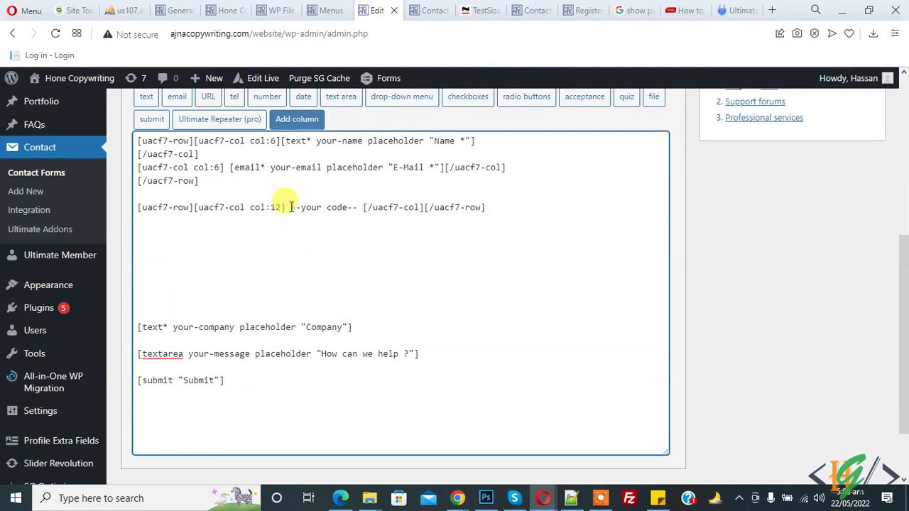
drag(290, 207, 366, 208)
key(ctrl+v)
scroll(582, 243, up, 5)
click(858, 319)
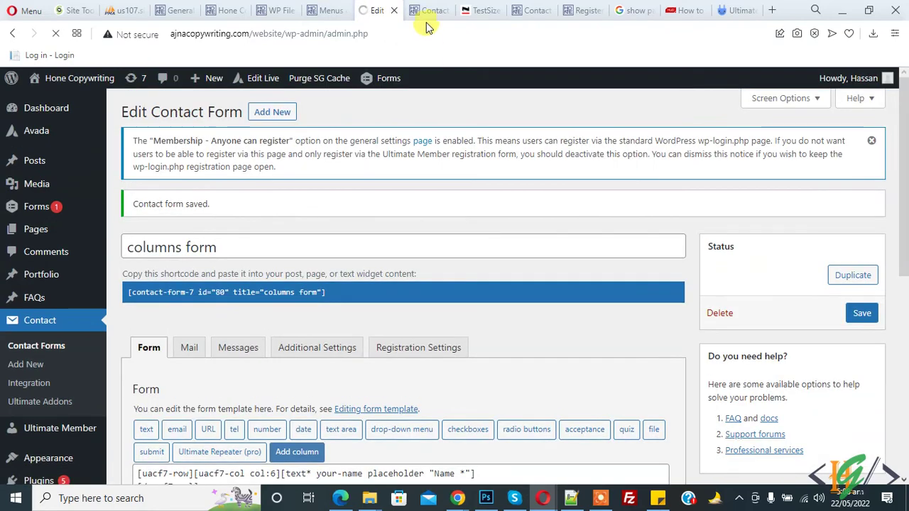
Reload the contact page and examine the field layout and the spacing between the rows
click(431, 11)
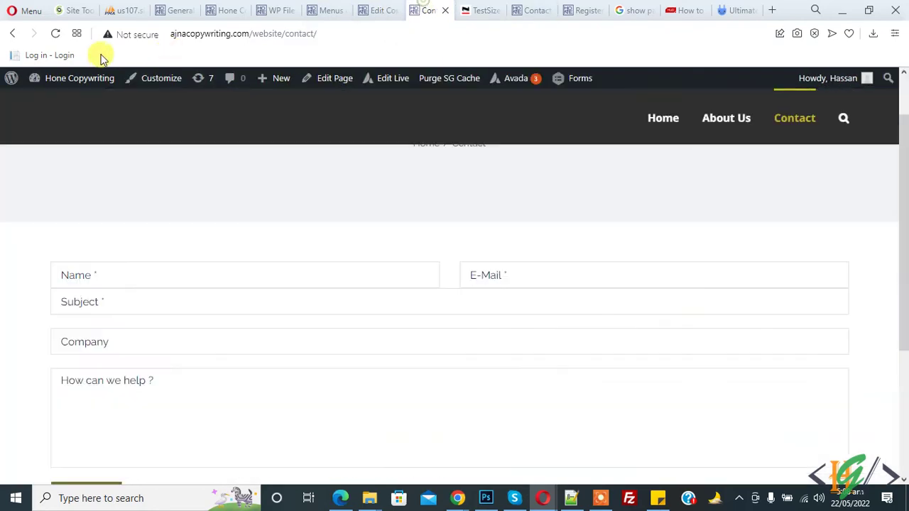
click(56, 34)
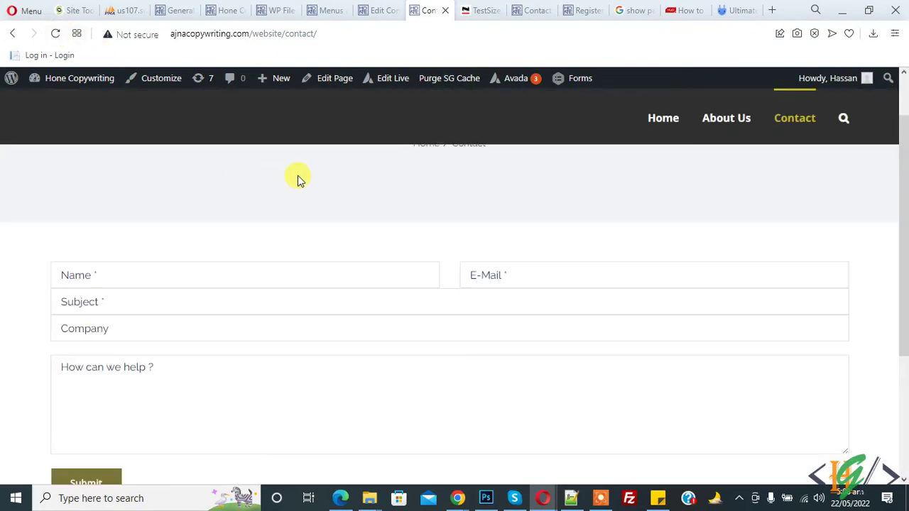
scroll(311, 340, down, 1)
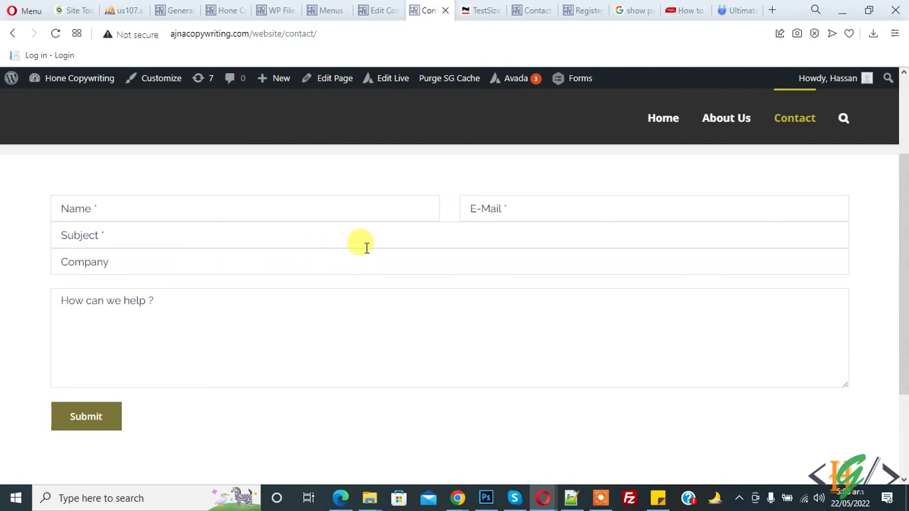
scroll(412, 300, up, 3)
scroll(412, 300, down, 3)
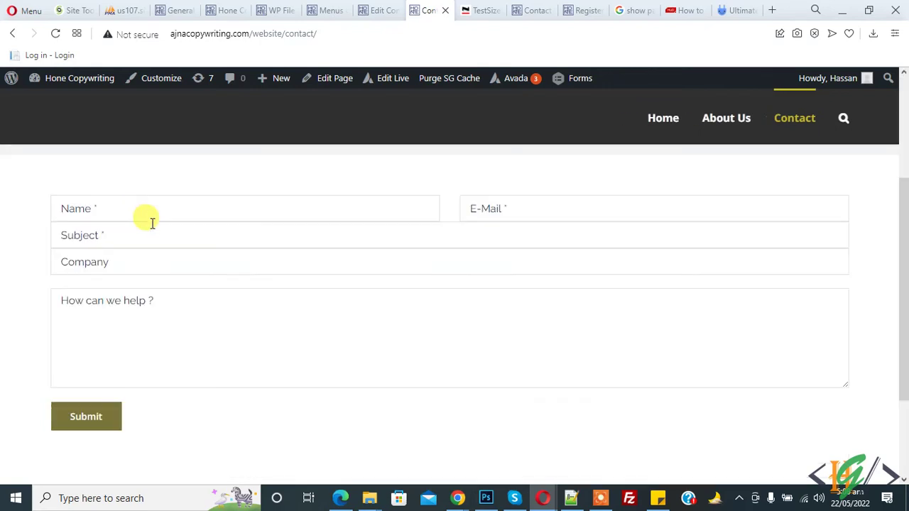
Inspect the Name field's input element in the developer tools and examine its style rules
click(101, 207)
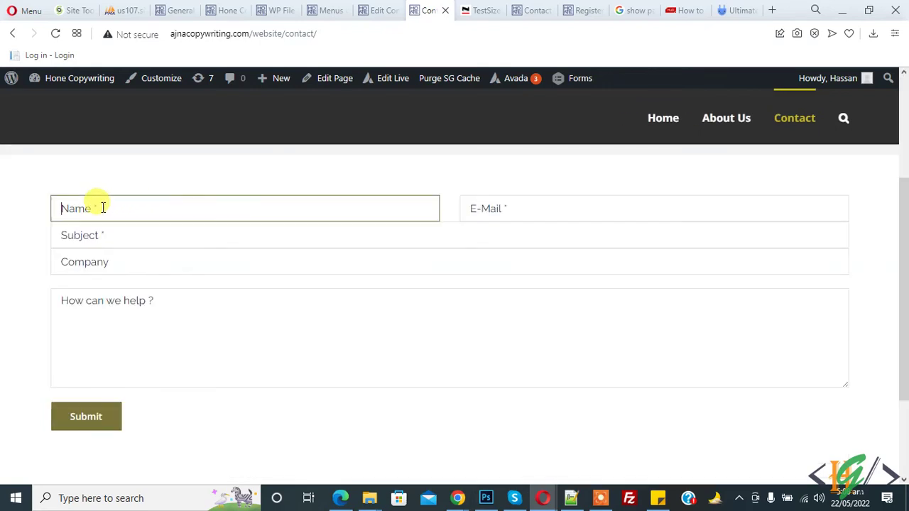
right_click(101, 211)
click(168, 436)
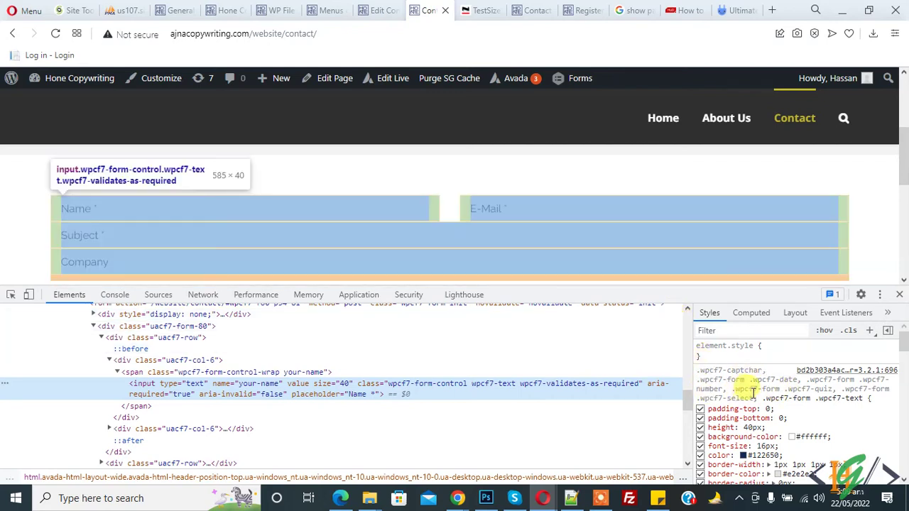
scroll(785, 401, down, 1)
scroll(788, 405, up, 1)
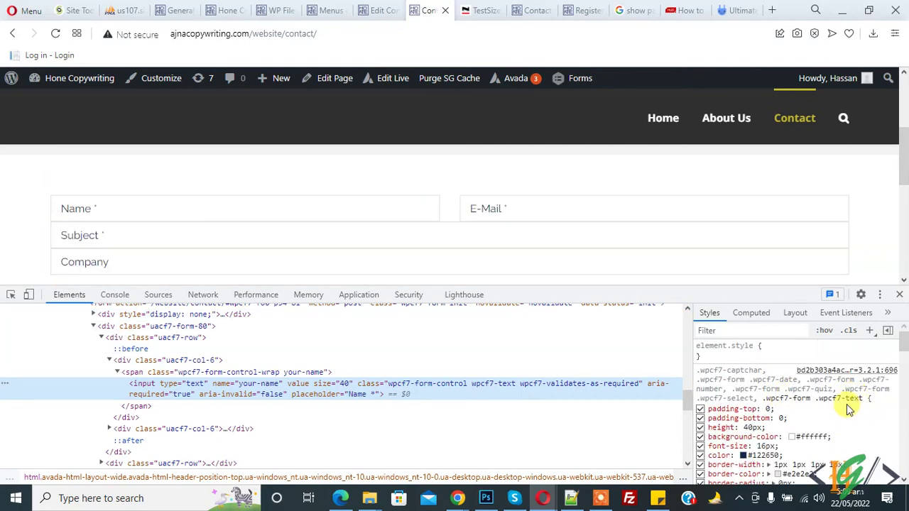
Add margin-bottom: 20px to the ".wpcf7-form .wpcf7-text" rule, copy the selectors with that declaration, and close the developer tools
click(874, 397)
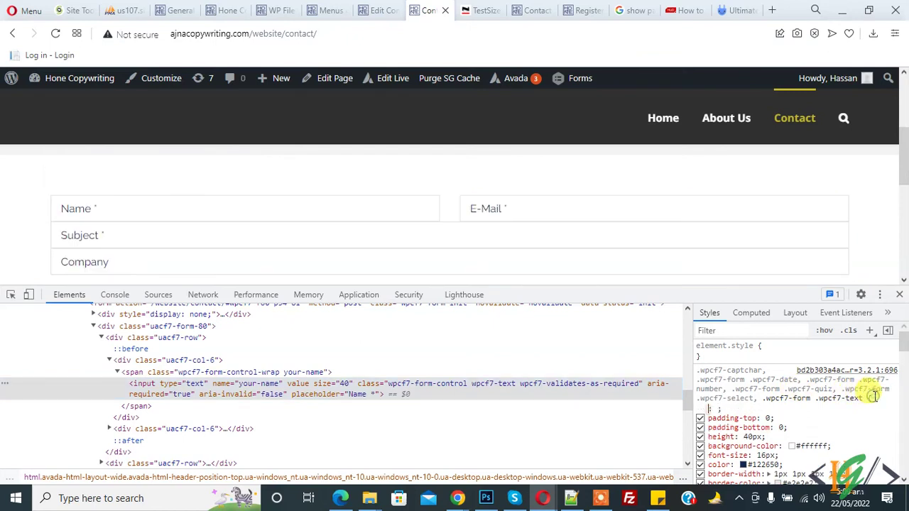
text(margin-bottom)
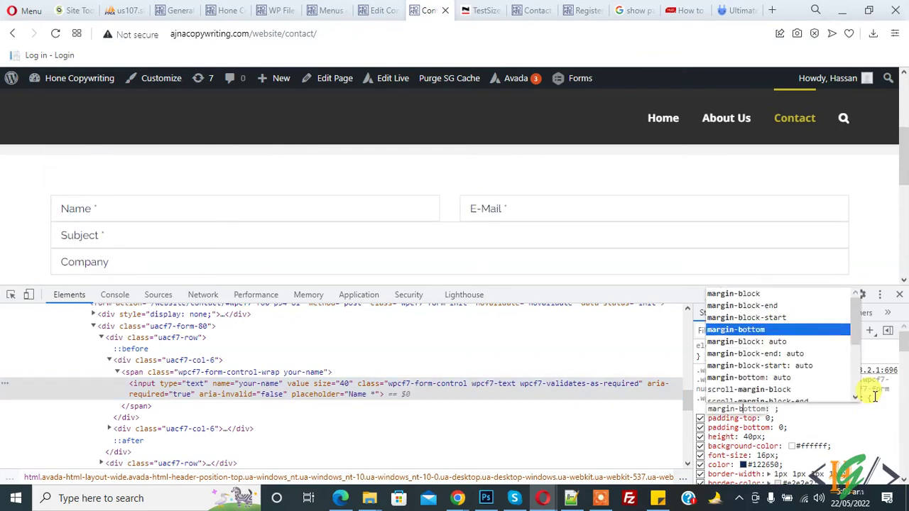
key(Tab)
text(10px)
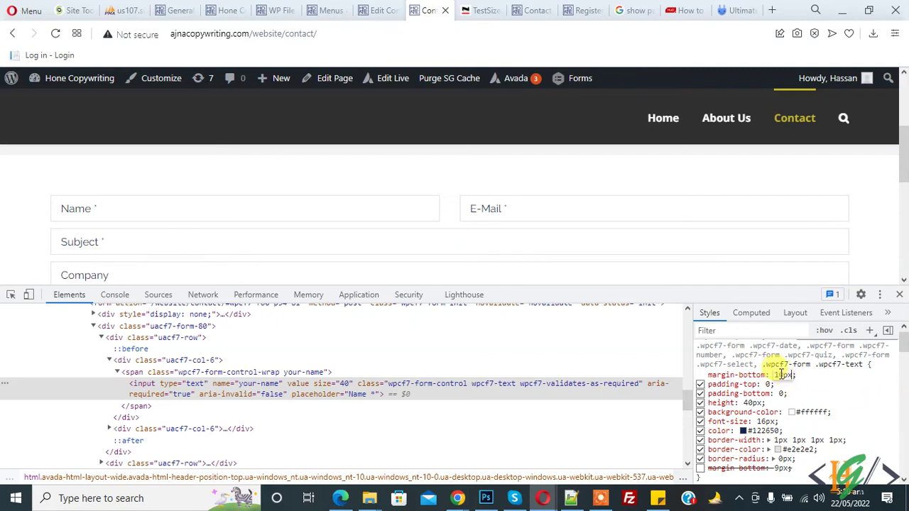
key(shift+Up)
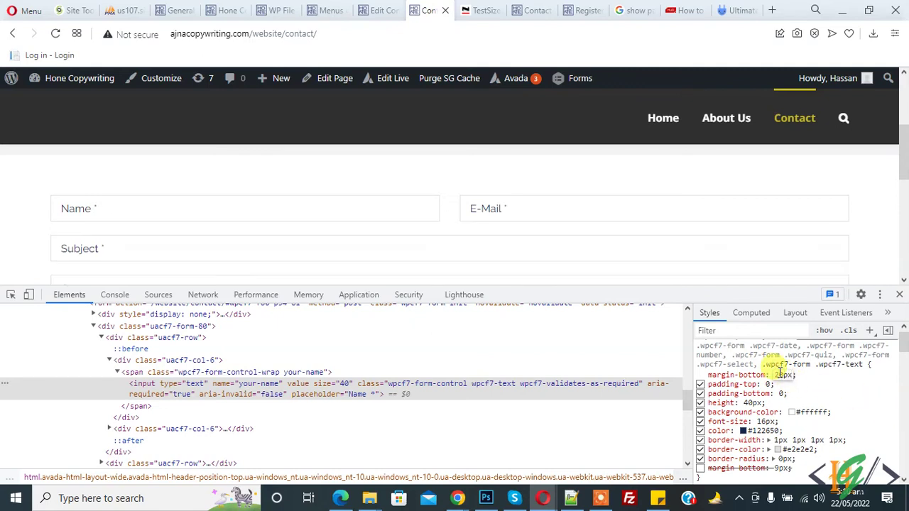
click(828, 382)
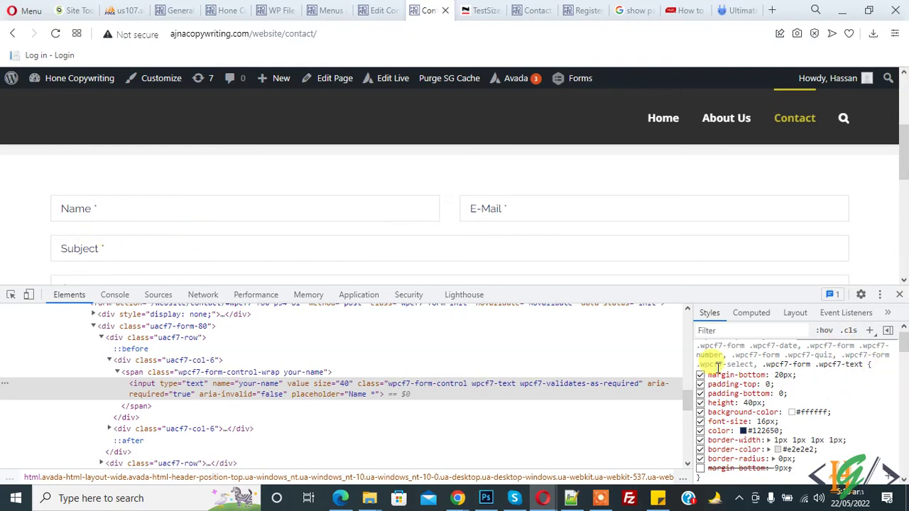
drag(710, 348, 804, 380)
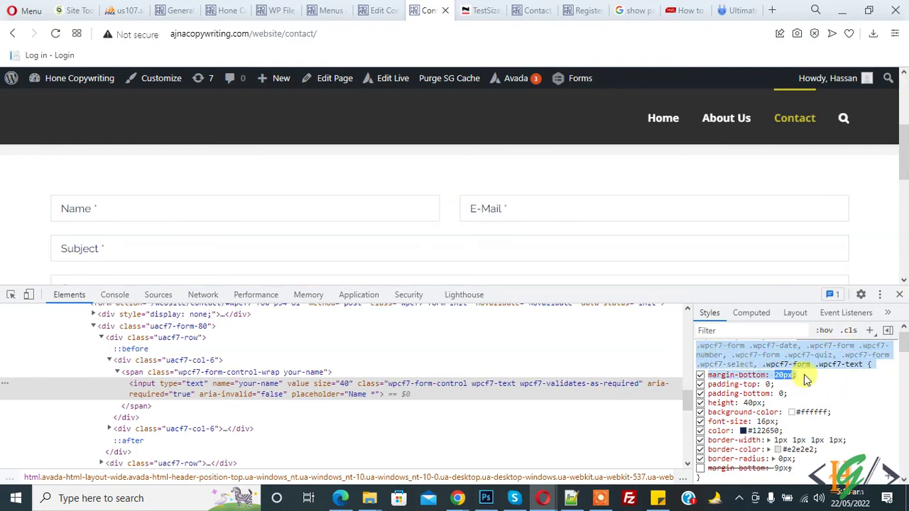
click(898, 298)
From the WordPress admin, open Avada's Options in a new browser tab and go to the Custom CSS section
click(365, 9)
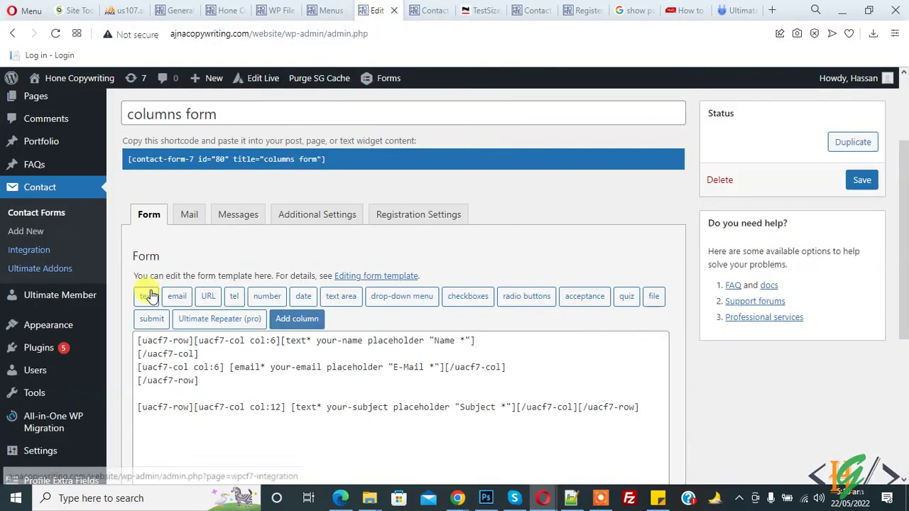
scroll(135, 270, up, 3)
scroll(126, 248, down, 5)
scroll(126, 256, up, 5)
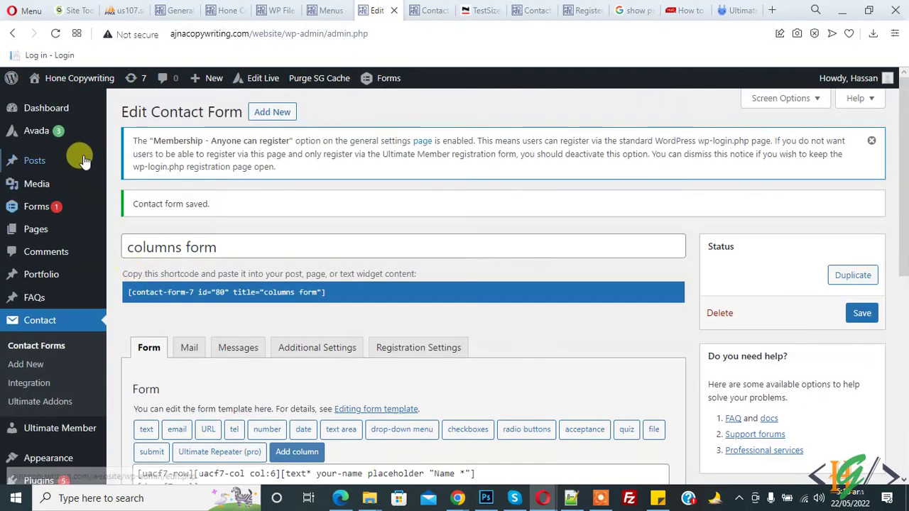
mouse_move(71, 131)
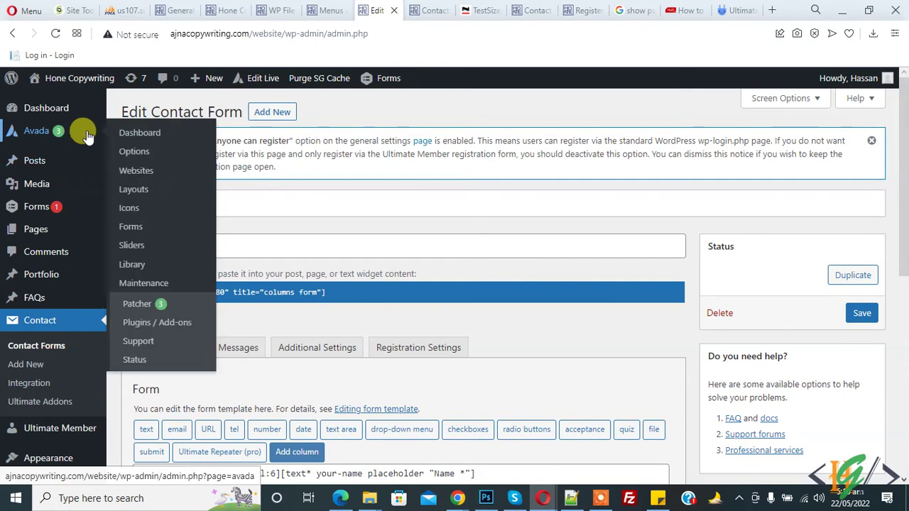
right_click(143, 158)
click(146, 164)
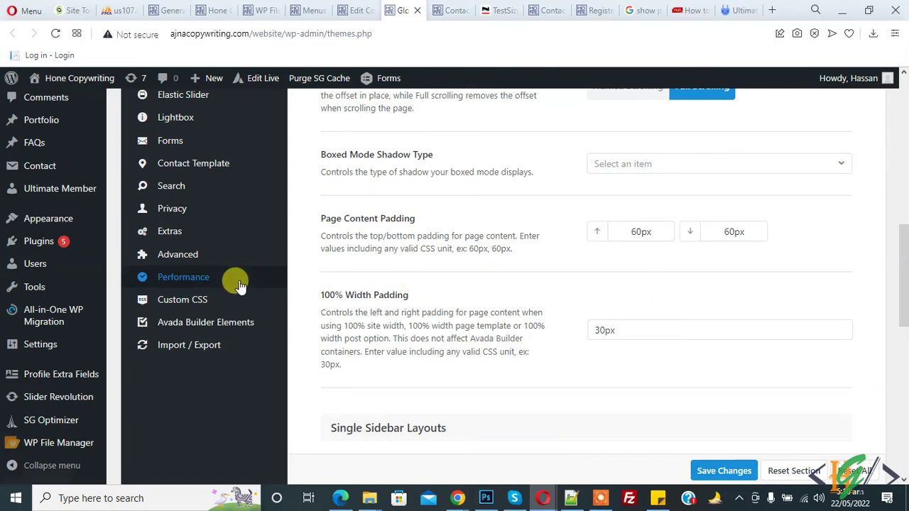
click(204, 307)
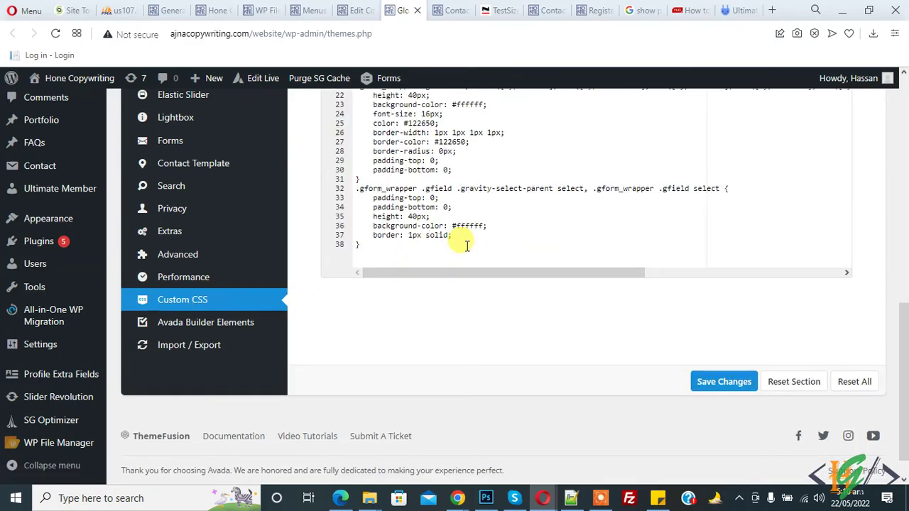
Paste the copied .wpcf7-form rule with margin-bottom: 20px at the end of the custom CSS and save the changes
click(428, 252)
key(Return)
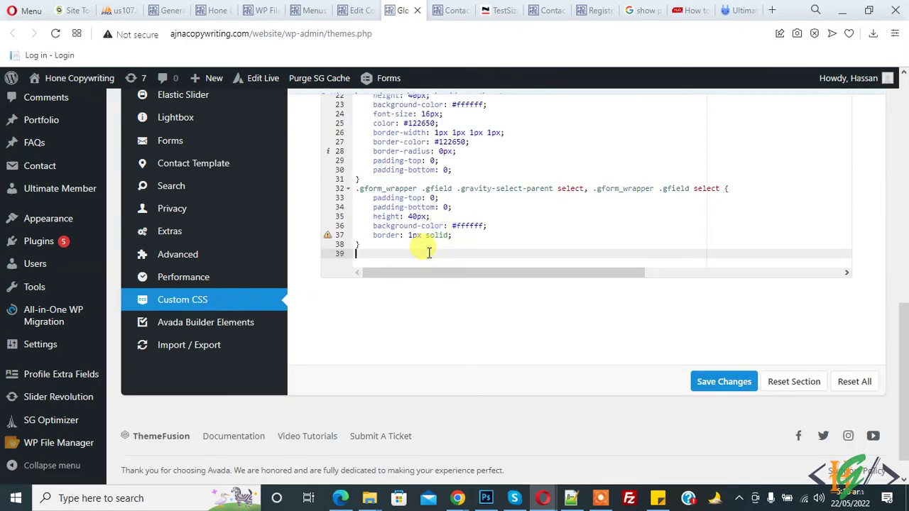
key(Return)
key(ctrl+v)
key(Return)
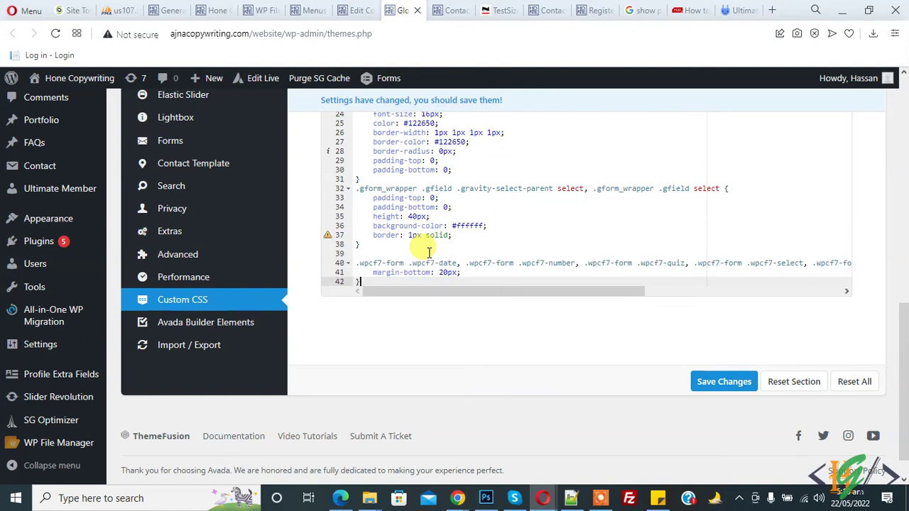
drag(372, 272, 465, 273)
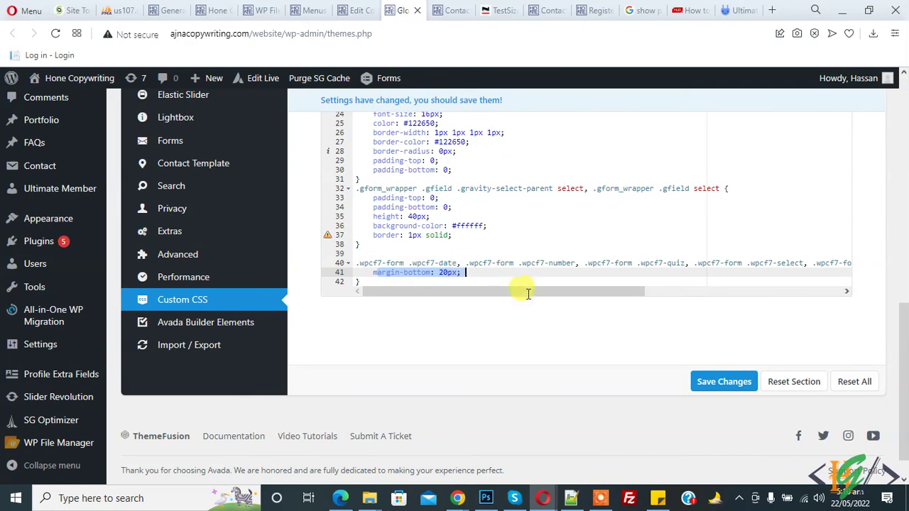
click(732, 382)
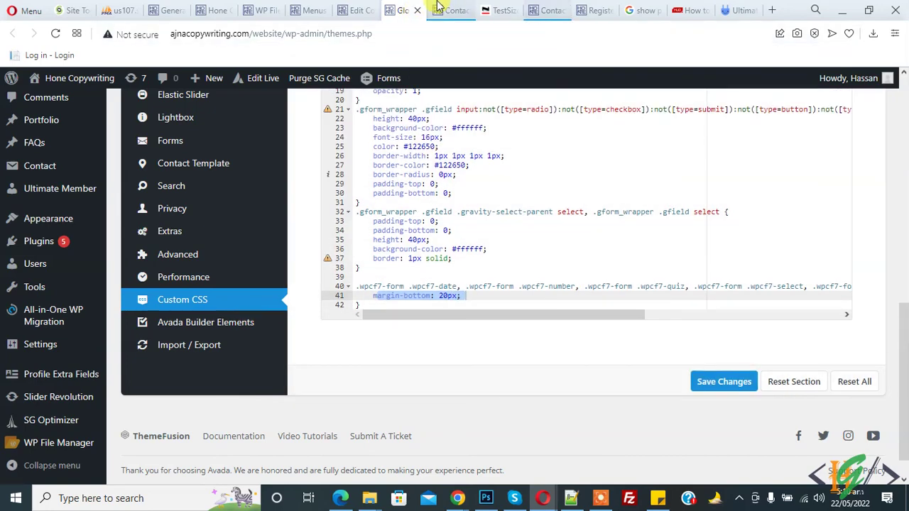
Reload the contact page to check the spacing between the form fields
click(446, 10)
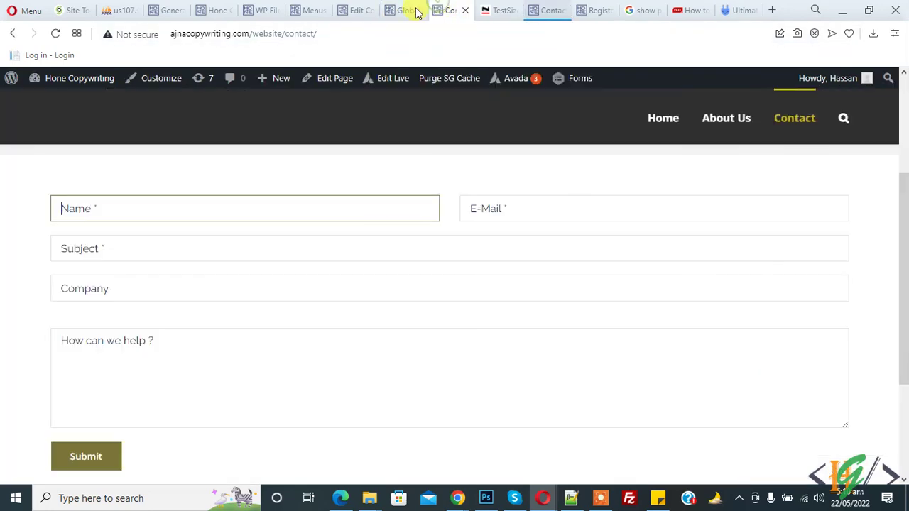
click(56, 33)
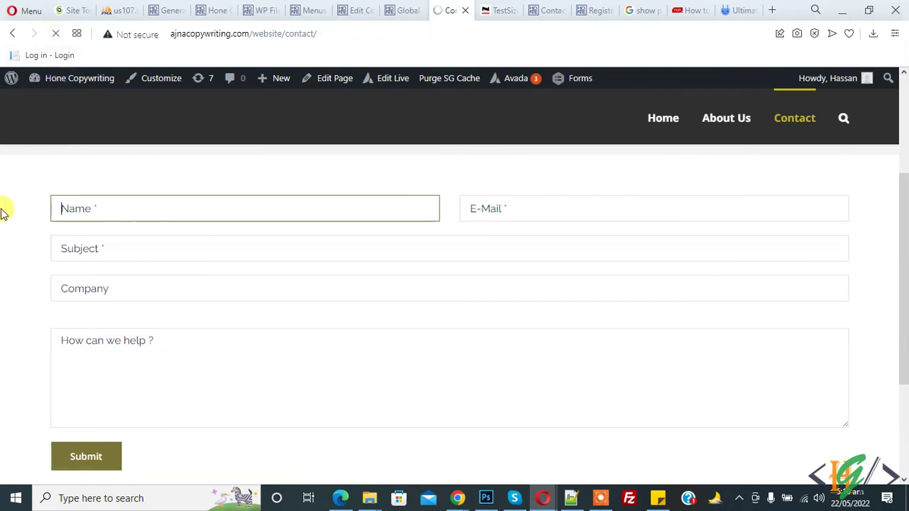